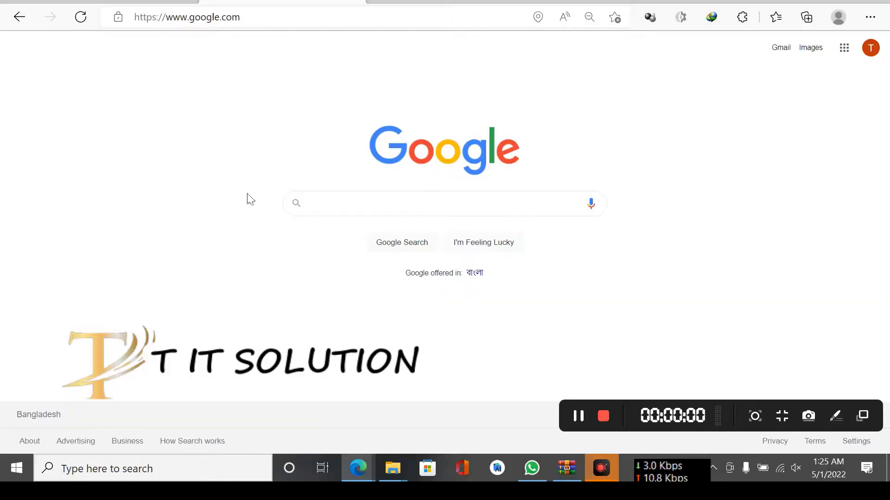
Step: Search Google for 'onesignal' by picking it from the suggestions
left_click(306, 204)
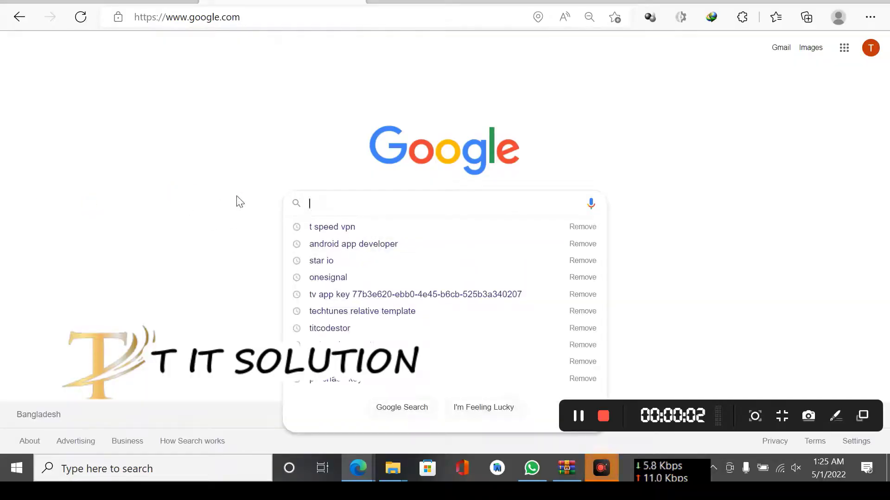
type("one")
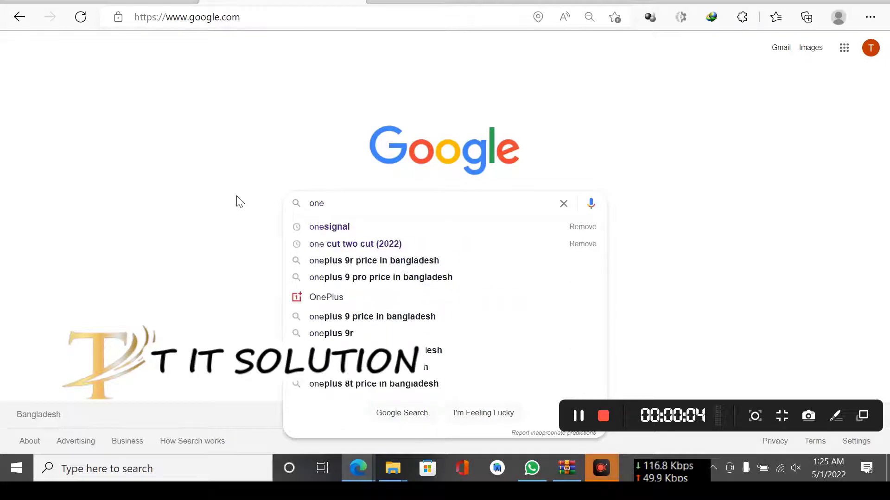
left_click(347, 231)
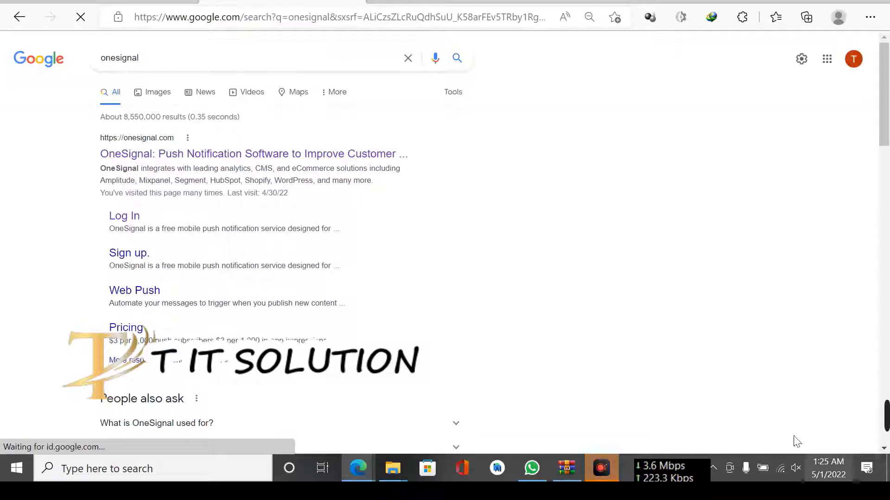
Step: Zoom in on the onesignal search results page
key("ctrl+plus")
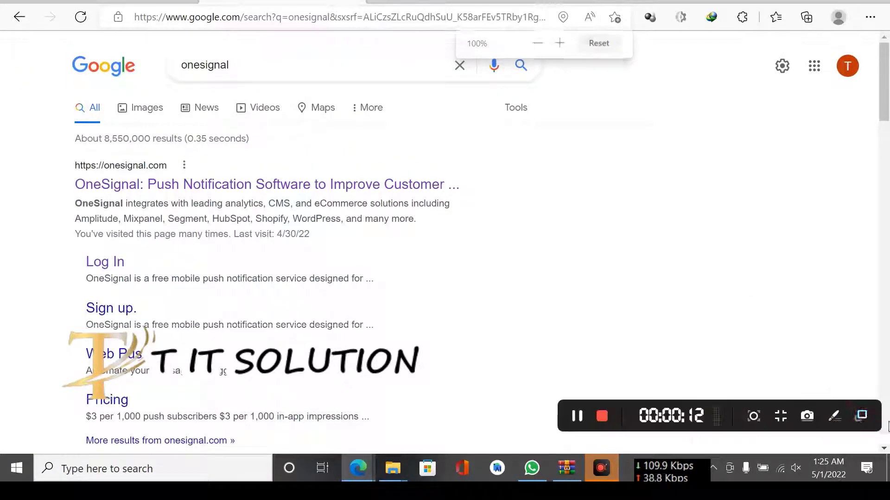
mouse_move(834, 416)
left_click(843, 417)
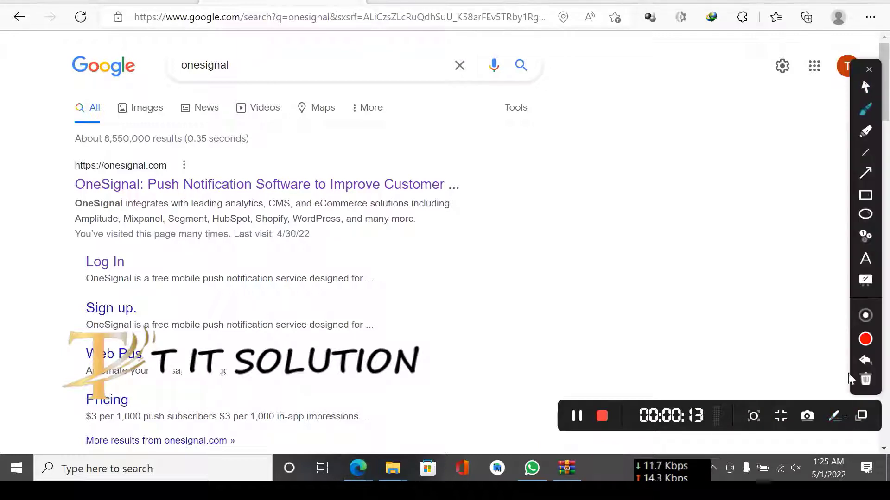
left_click(866, 197)
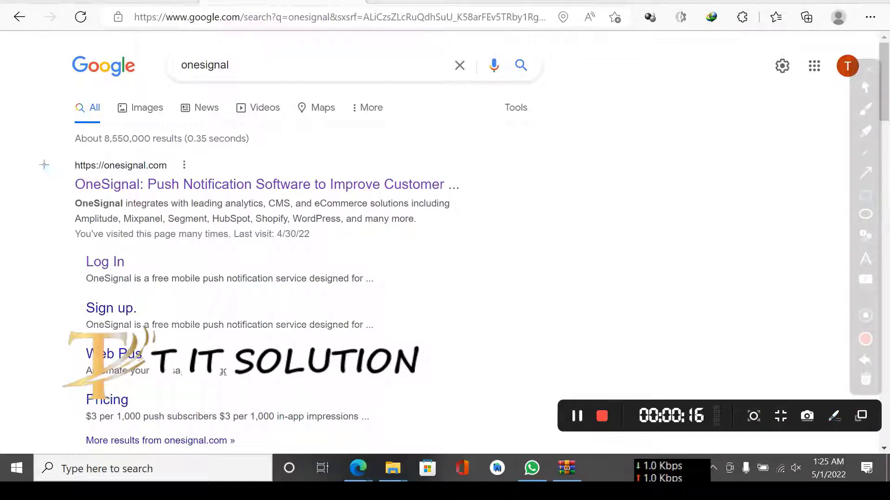
left_click_drag(55, 149, 545, 252)
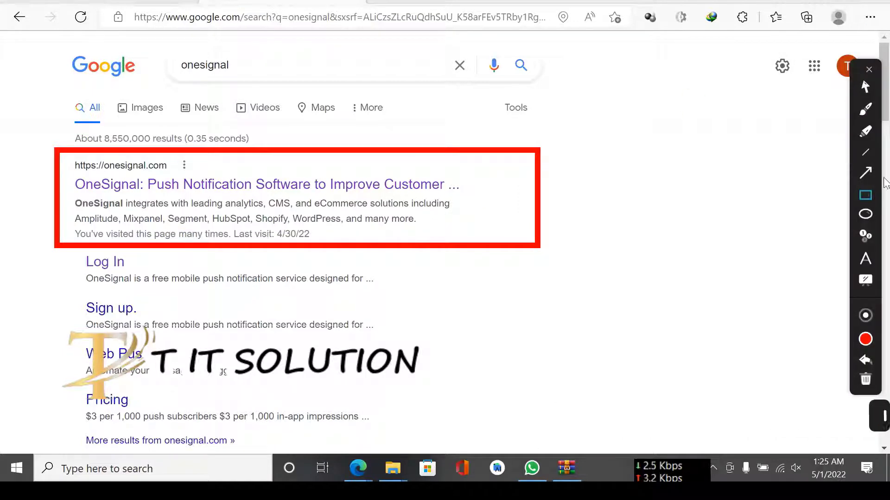
left_click(865, 173)
left_click_drag(491, 406, 199, 190)
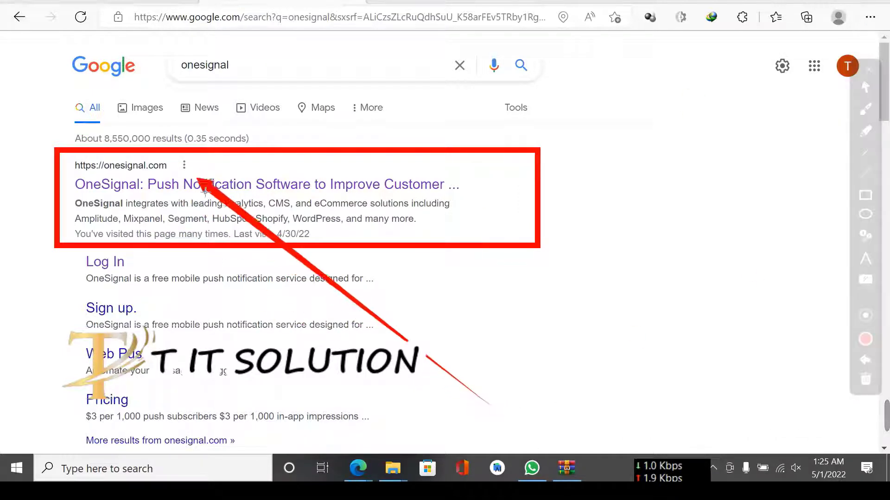
left_click(870, 70)
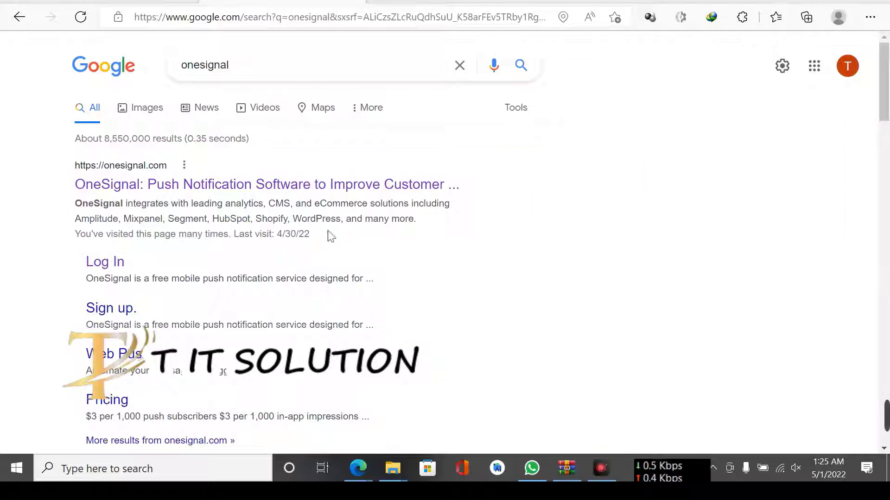
Step: Open the onesignal.com result and zoom in on the OneSignal homepage
left_click(356, 190)
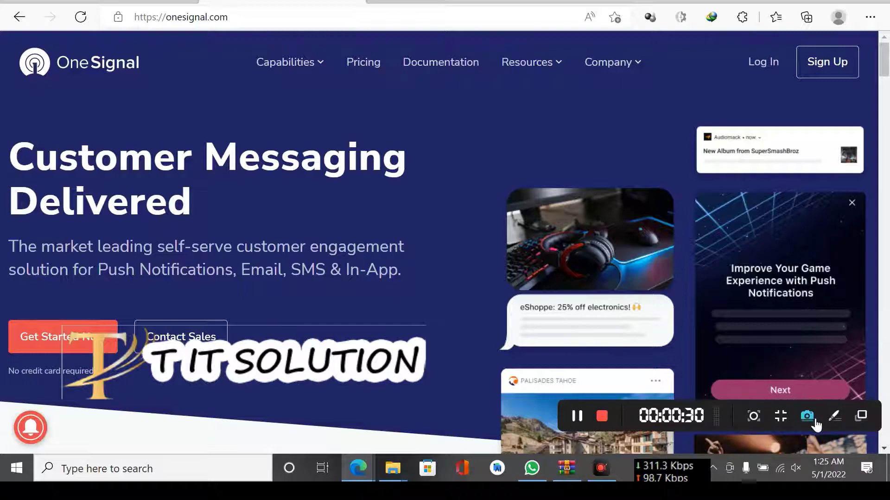
left_click(834, 416)
left_click_drag(692, 209, 812, 72)
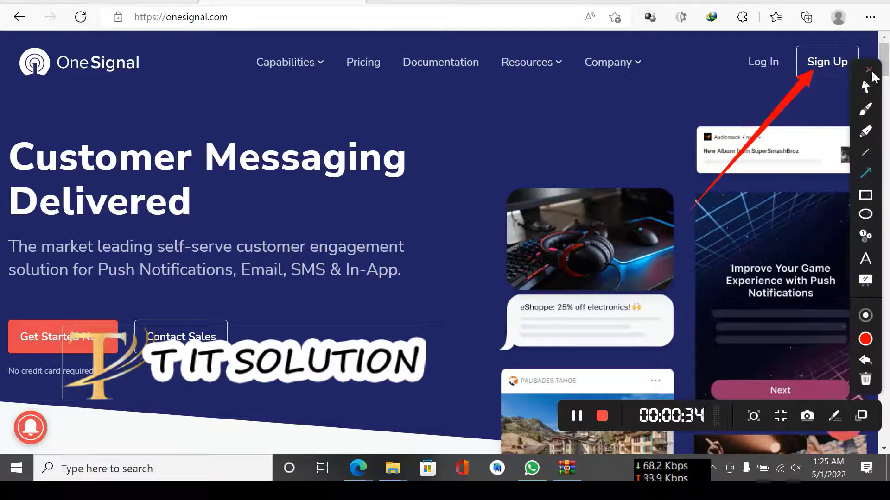
left_click(868, 70)
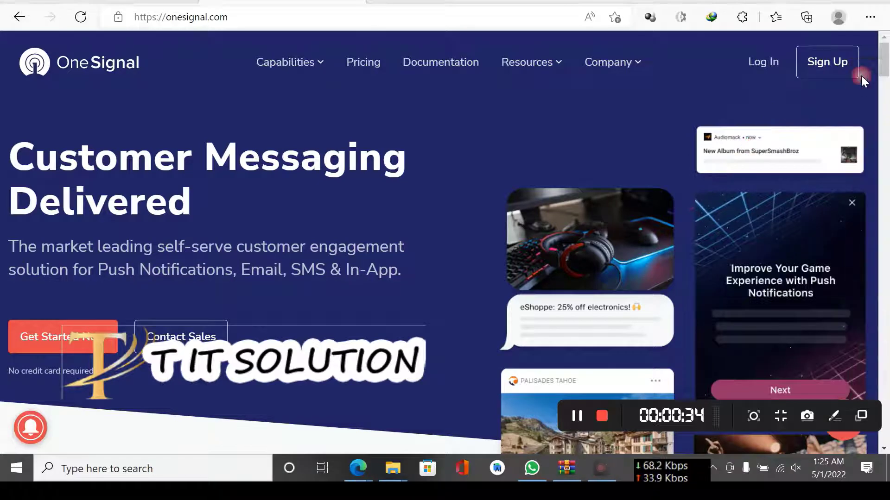
left_click(841, 420)
left_click_drag(678, 254, 760, 73)
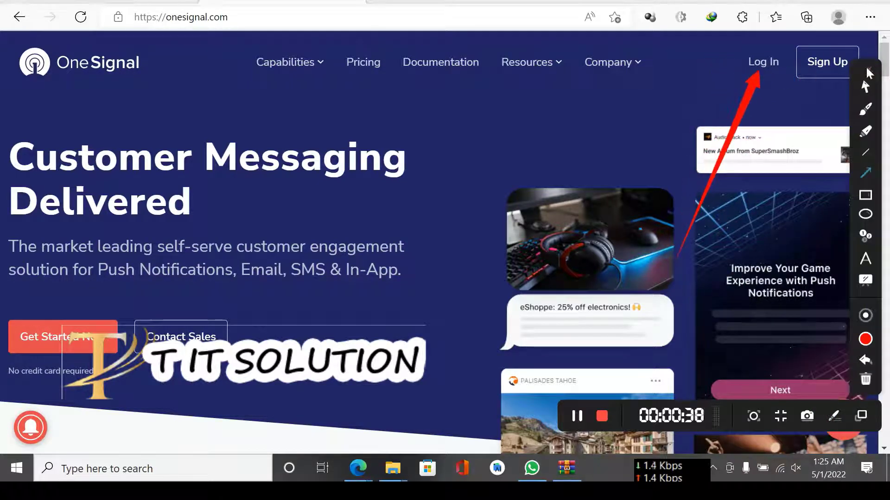
left_click(869, 71)
Step: Visit the Log In page, return to the homepage, then open Sign Up
left_click(756, 63)
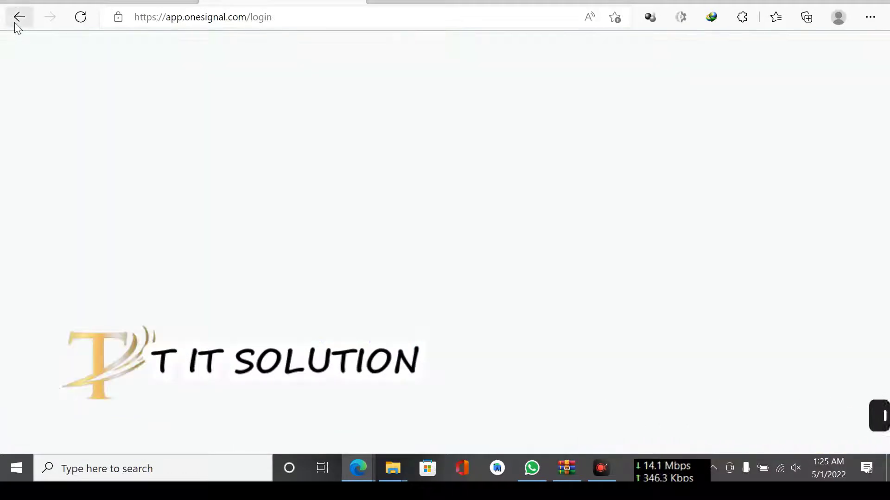
left_click(18, 18)
left_click(504, 139)
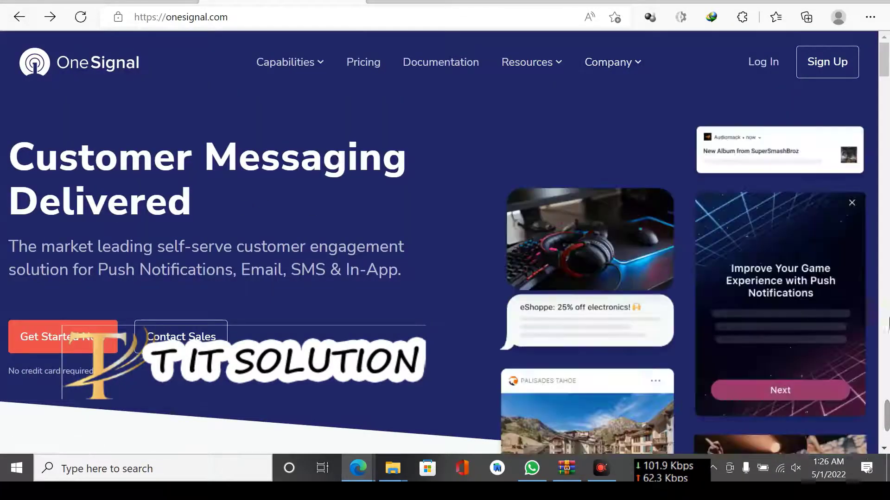
left_click(837, 418)
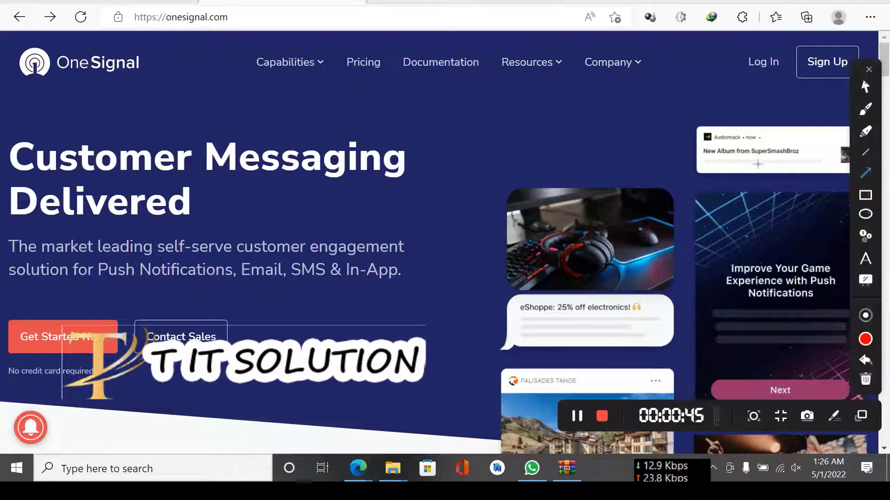
left_click_drag(756, 169, 818, 58)
left_click(868, 70)
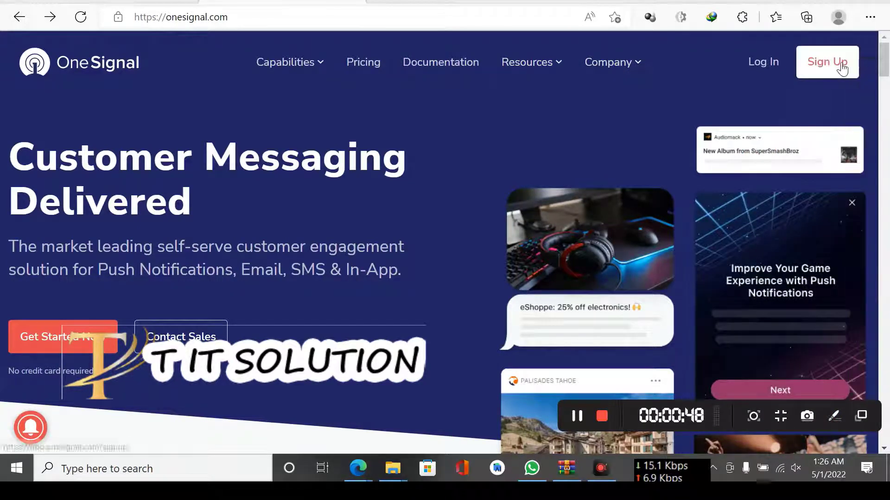
left_click(836, 64)
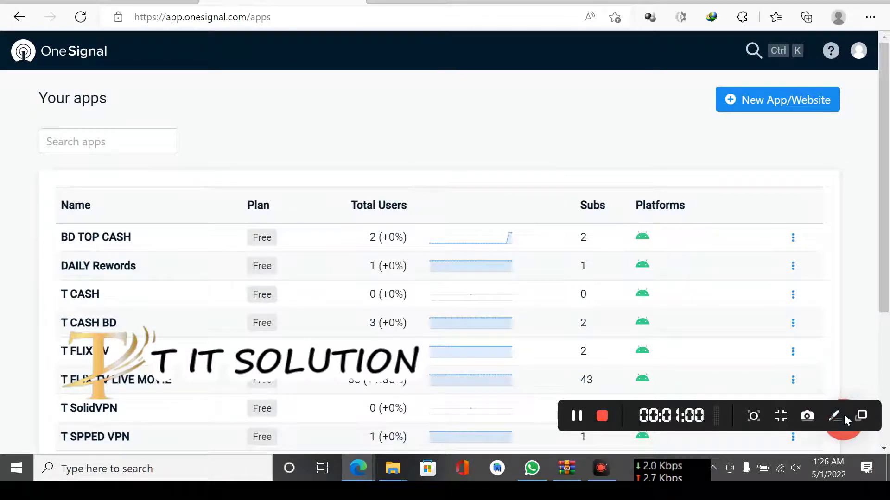
Step: Find Notepad++ through Windows search with 'no' and launch it
key("super")
type("n")
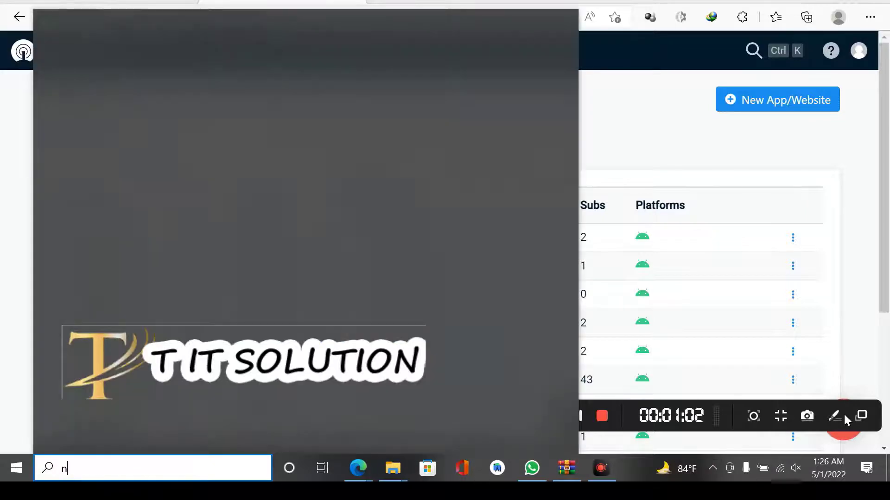
type("o")
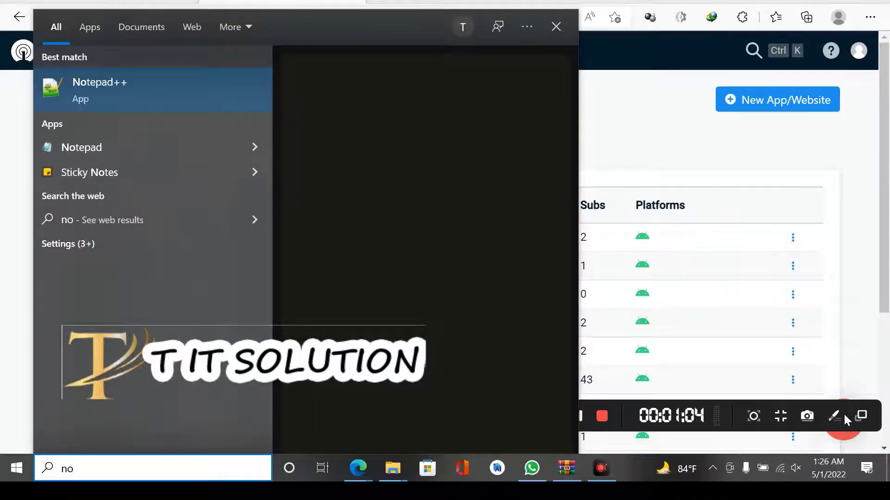
key("Escape")
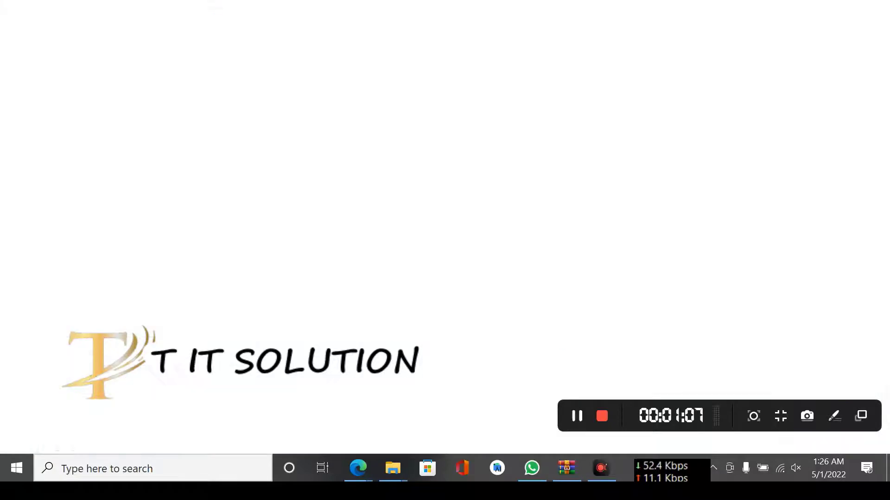
left_click(16, 468)
type("n")
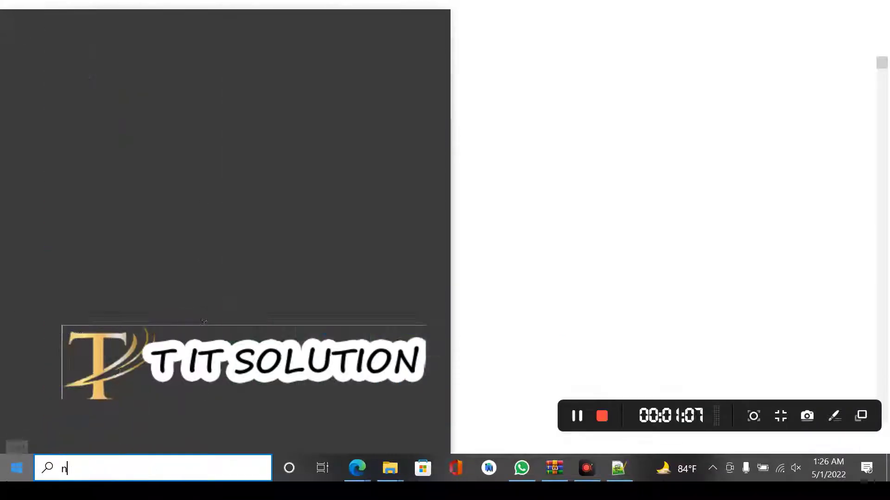
type("o")
key("Return")
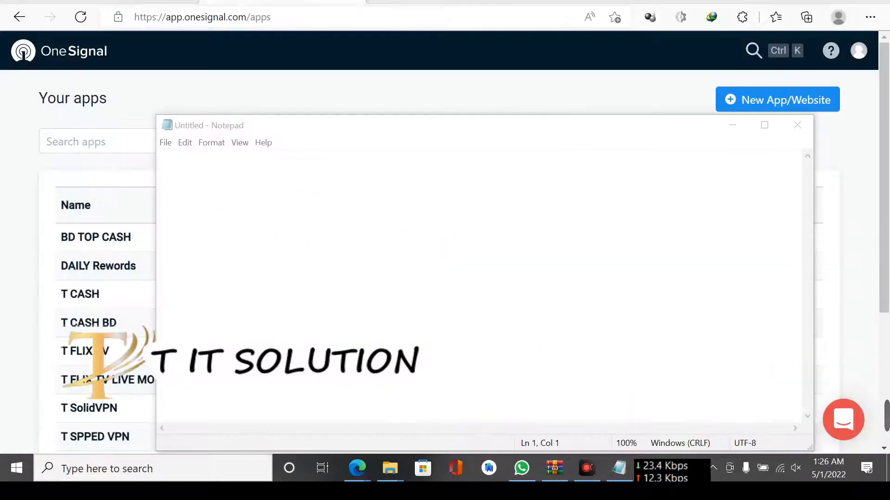
Step: Type the note 'SRY I HAVE ALREDY ACCOUNT' into a blank Notepad document
left_click(420, 254)
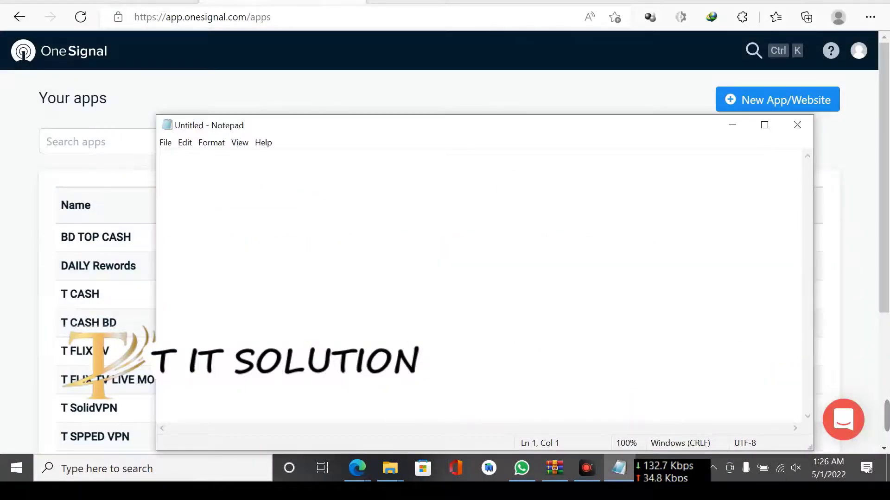
type("SRY I HAVE ALREDY ACCOUNT")
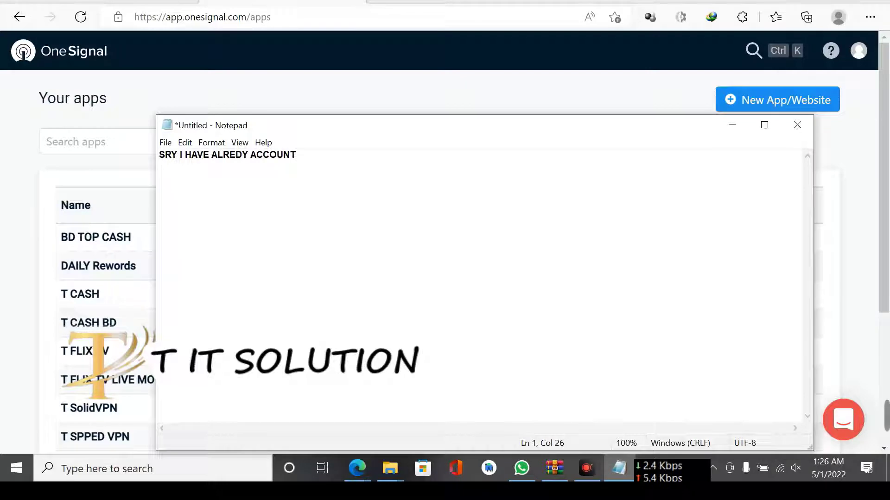
Step: Return to the OneSignal Your apps page and choose New App/Website
left_click(555, 4)
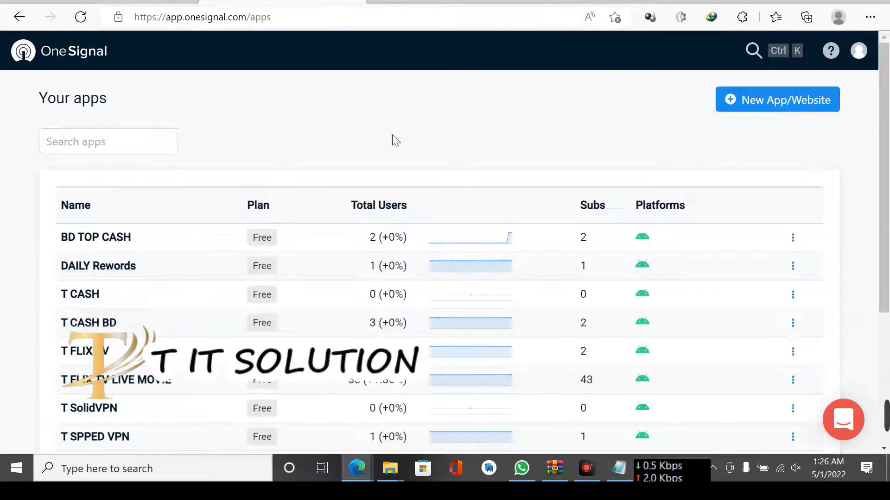
scroll(453, 221, "down", 4)
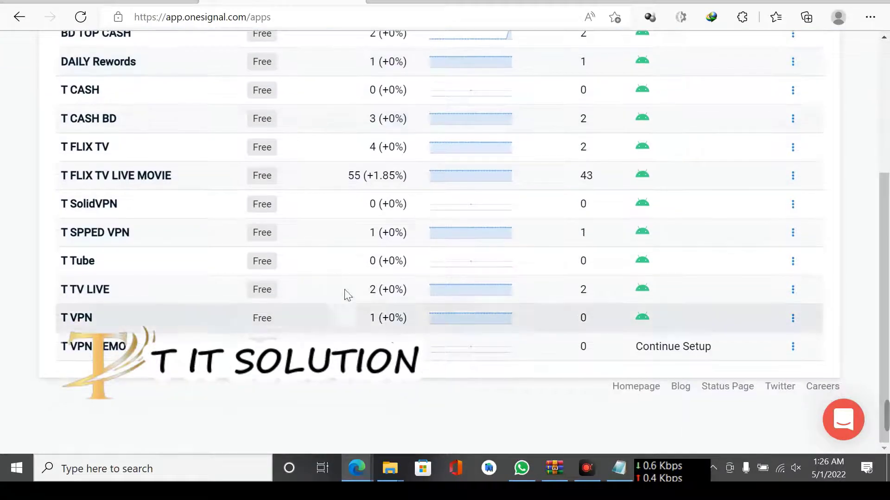
scroll(351, 205, "up", 5)
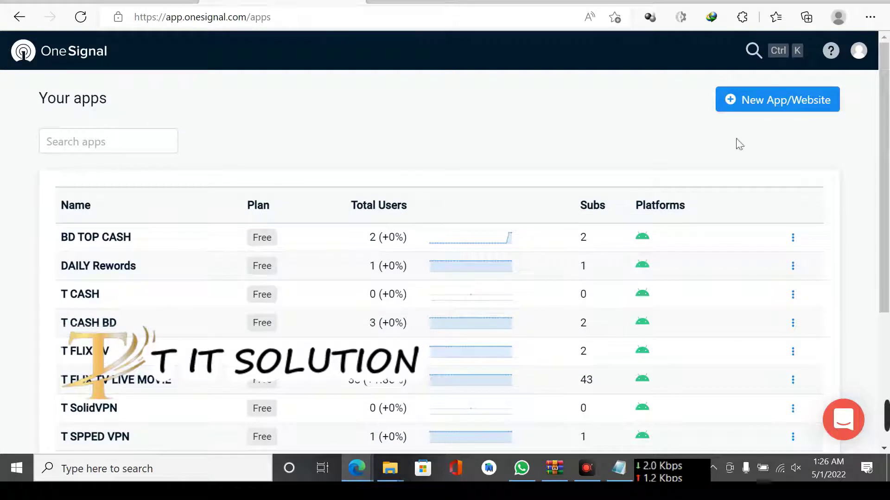
left_click(834, 416)
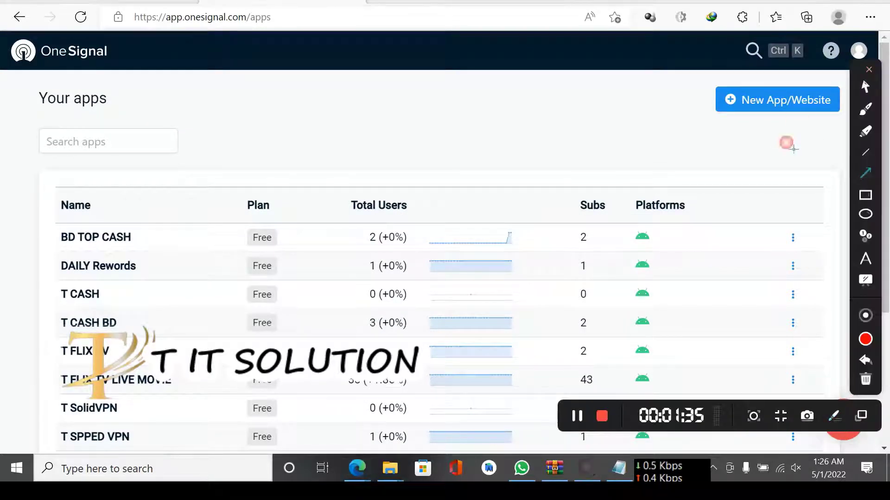
left_click_drag(650, 178, 725, 108)
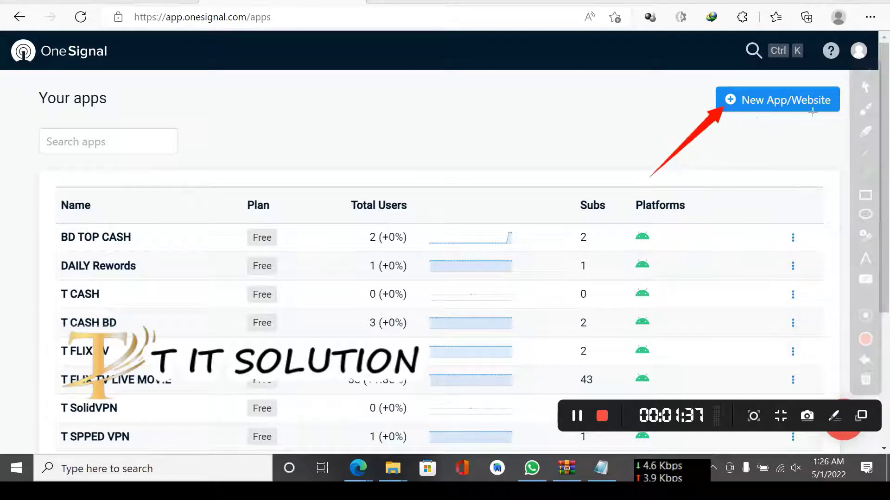
left_click(870, 70)
Step: Expand More Options to reveal the additional platform choices
left_click(817, 100)
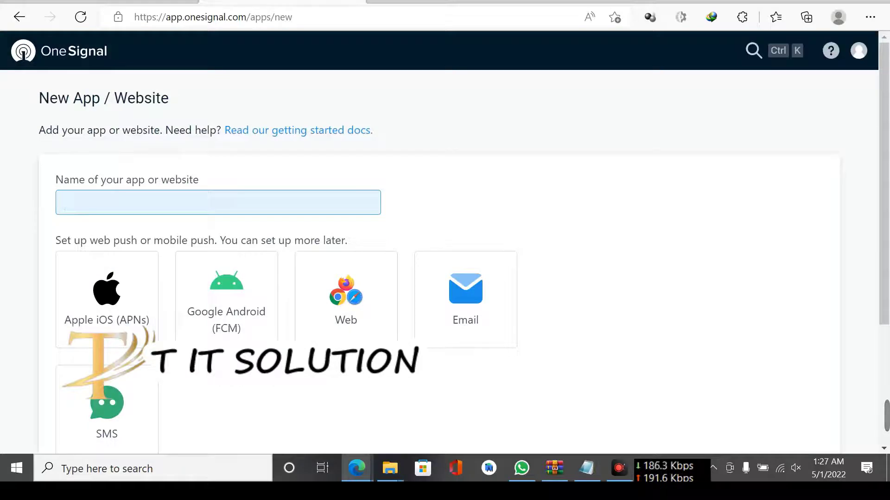
scroll(346, 285, "down", 4)
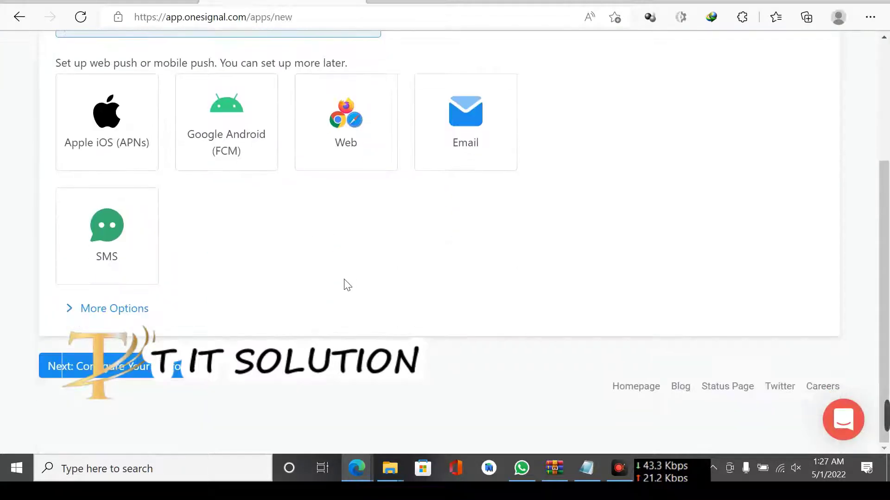
left_click(71, 315)
scroll(631, 273, "down", 2)
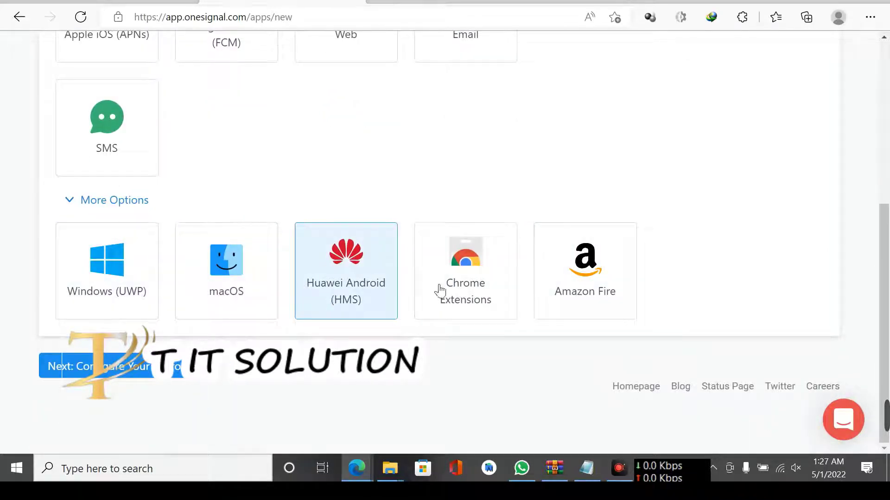
scroll(212, 313, "up", 2)
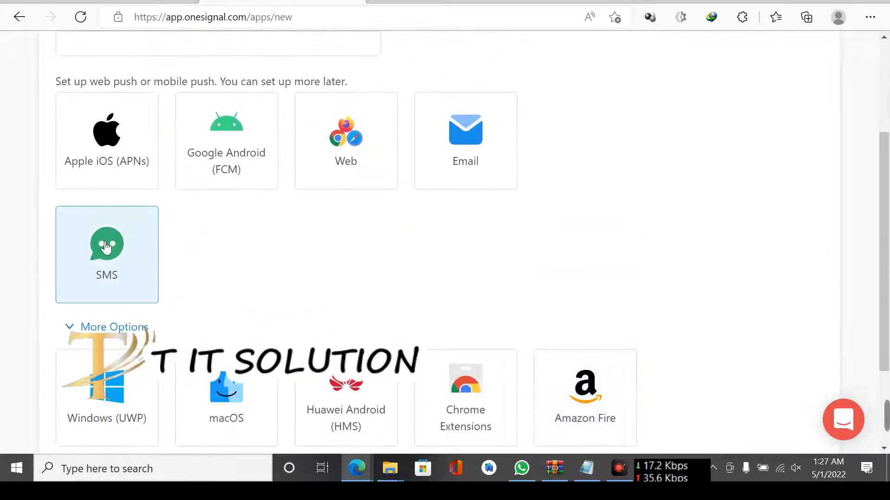
scroll(566, 168, "up", 1)
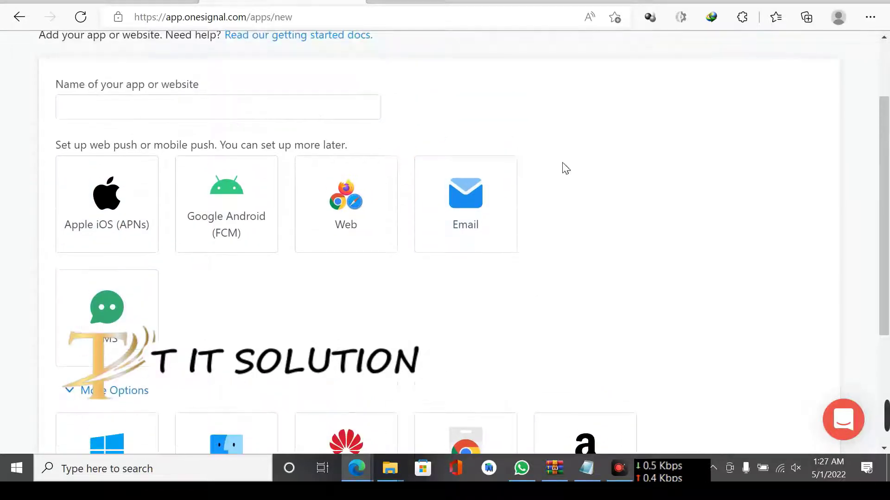
Step: Name the app 'demo app' and select the Google Android (FCM) platform
left_click(69, 113)
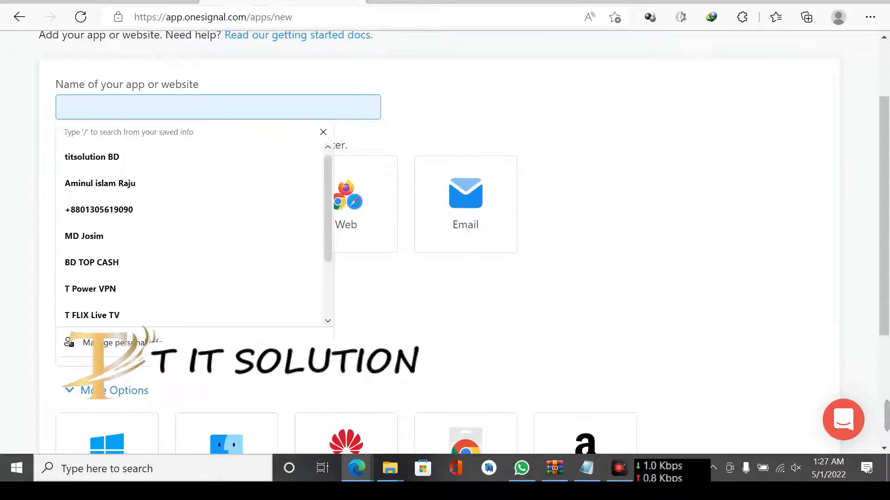
type("demo ")
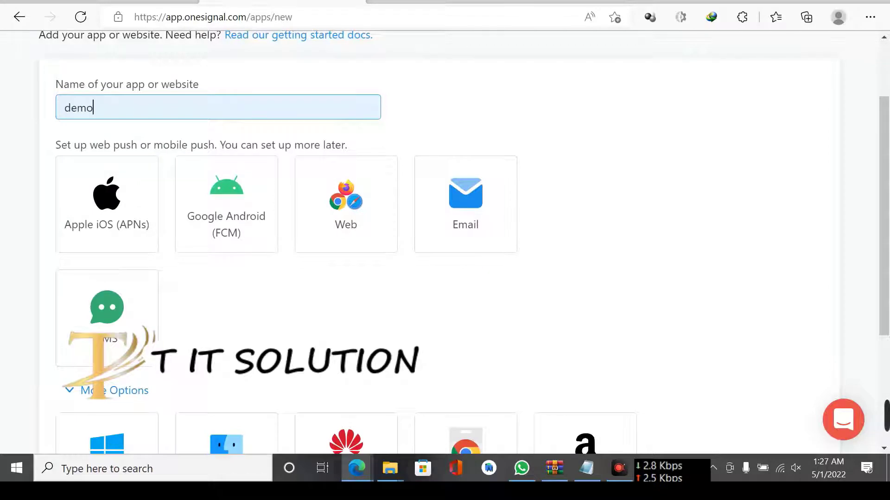
type("app")
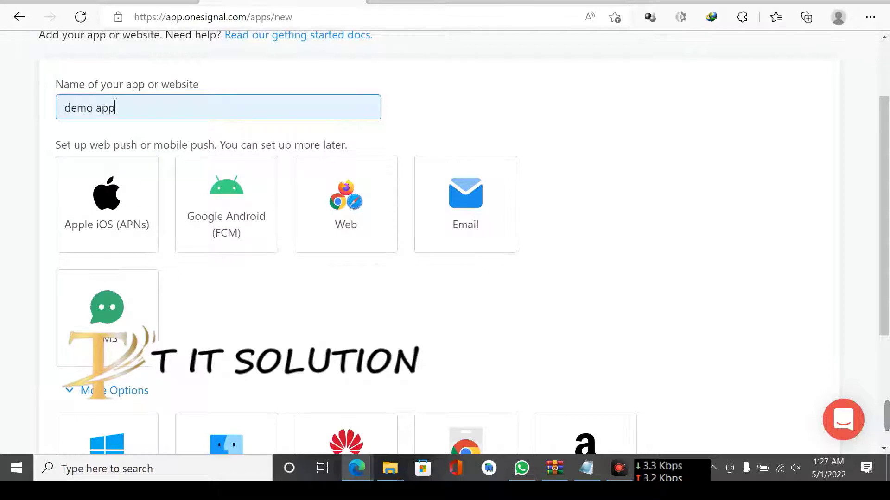
left_click(591, 119)
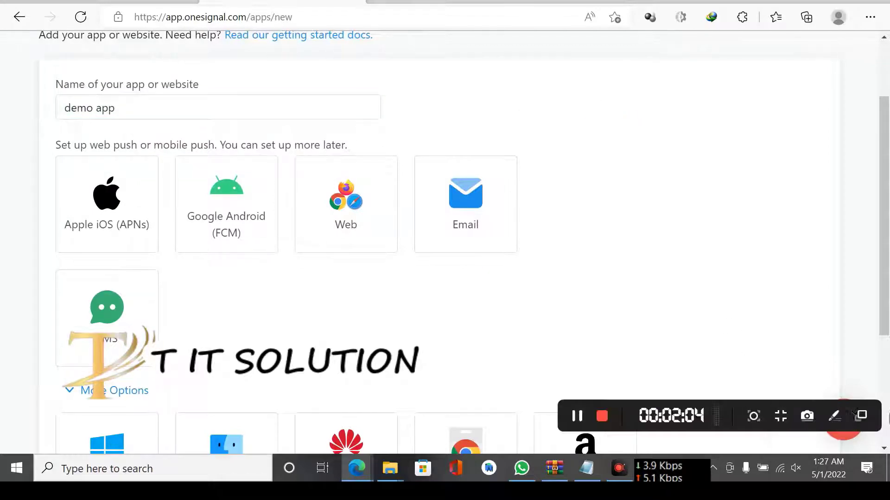
left_click(845, 418)
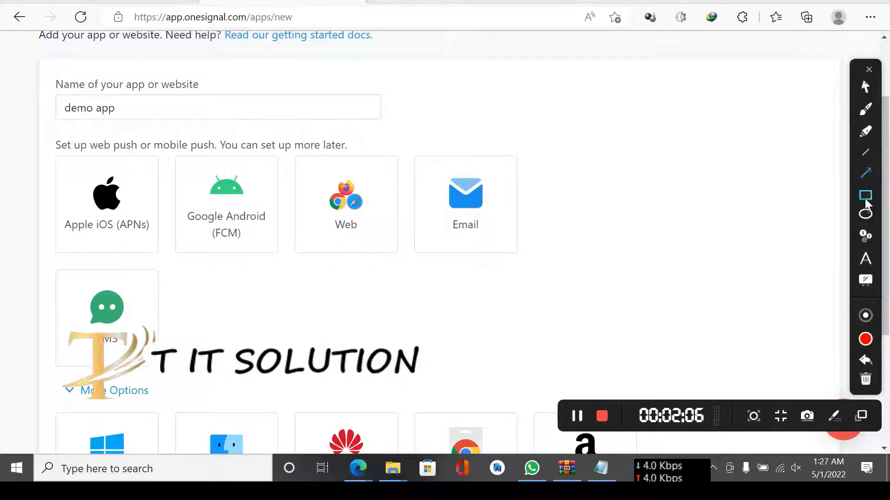
left_click_drag(18, 117, 767, 382)
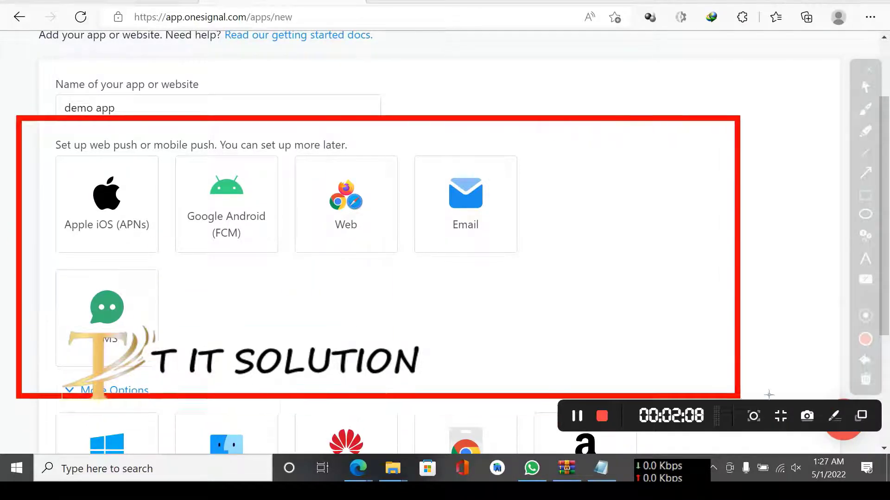
left_click(865, 172)
left_click_drag(263, 341, 235, 238)
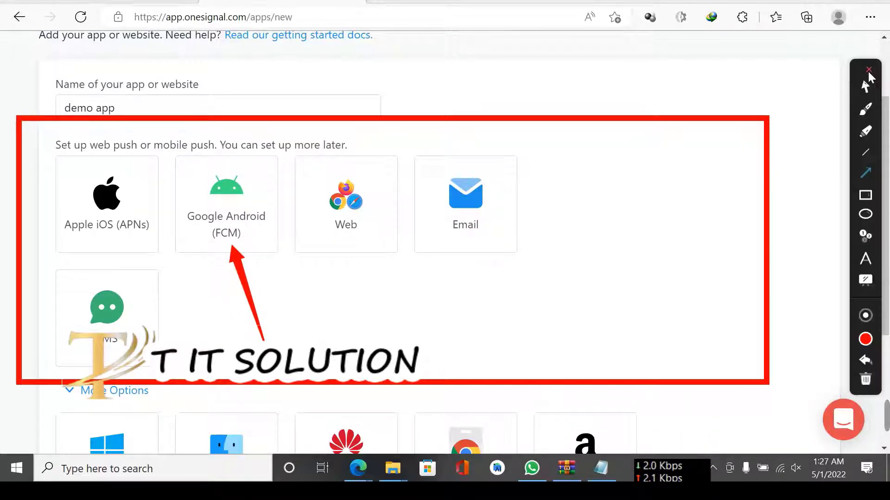
left_click(869, 70)
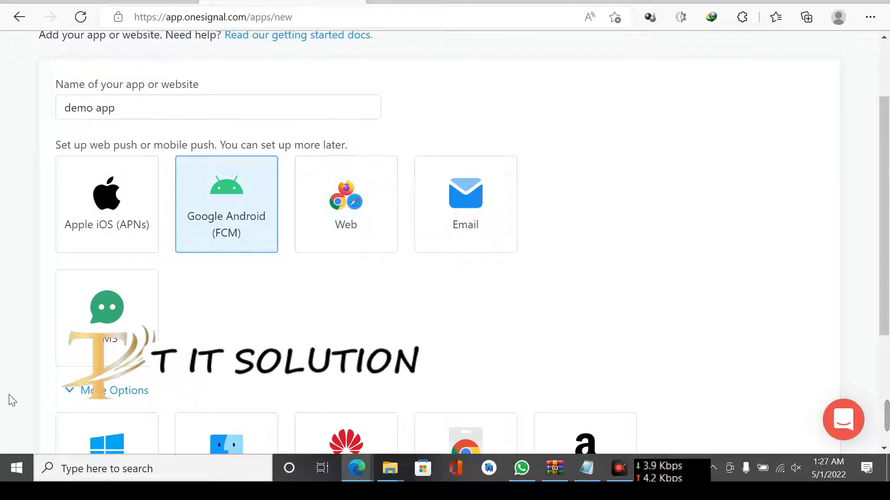
scroll(12, 401, "down", 4)
Step: Continue to the FCM configuration and highlight the Firebase Server Key and Sender ID labels
left_click(48, 370)
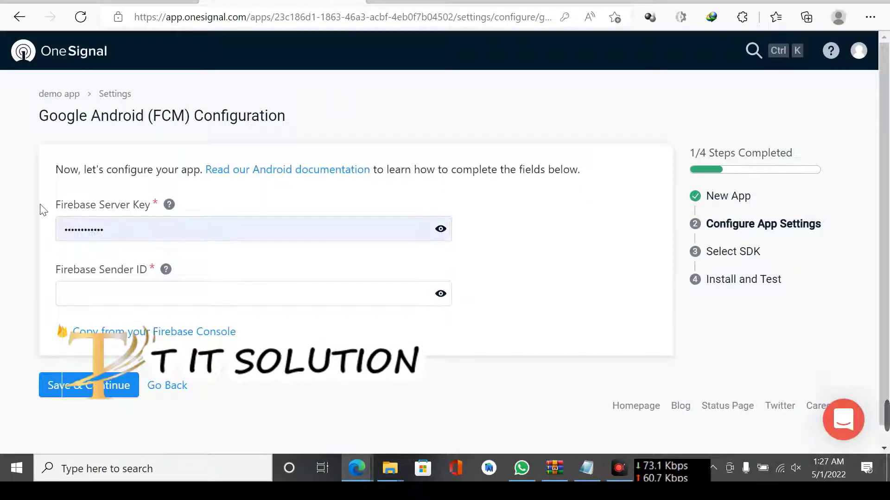
left_click_drag(42, 206, 141, 215)
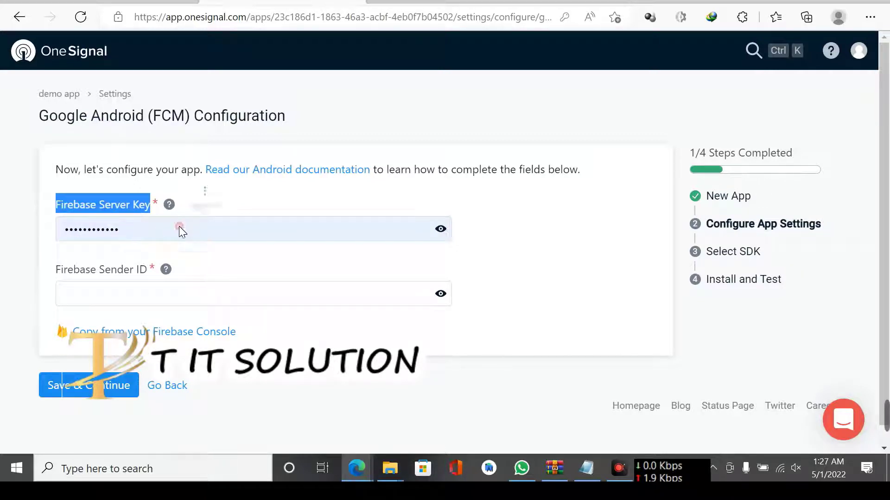
left_click(40, 260)
left_click_drag(40, 278, 244, 258)
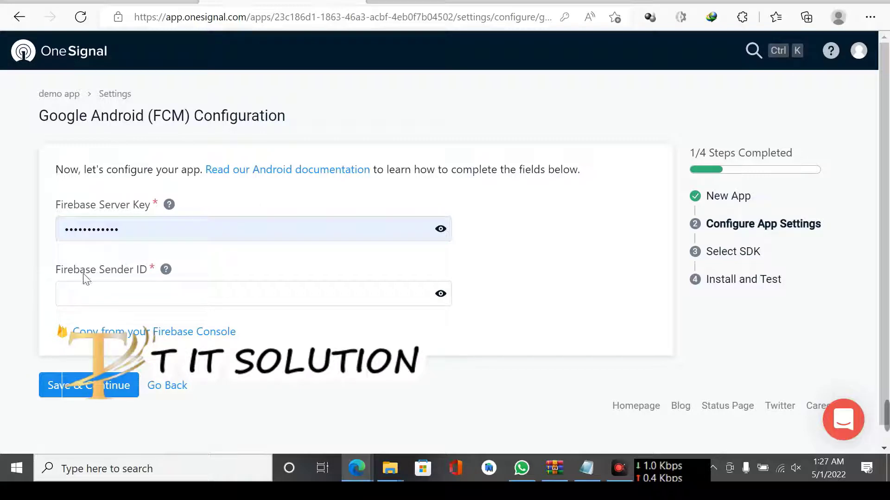
Step: Select the word 'Firebase' on the settings page and open a new browser tab
double_click(82, 207)
right_click(82, 207)
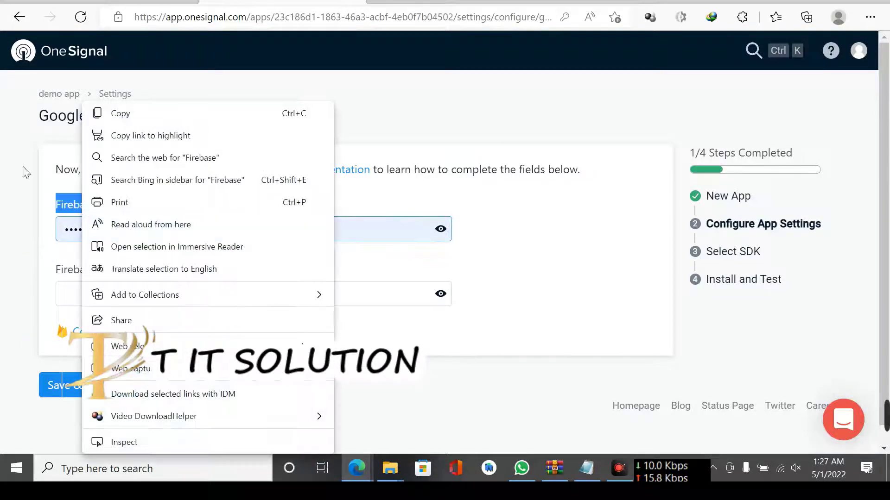
left_click(84, 116)
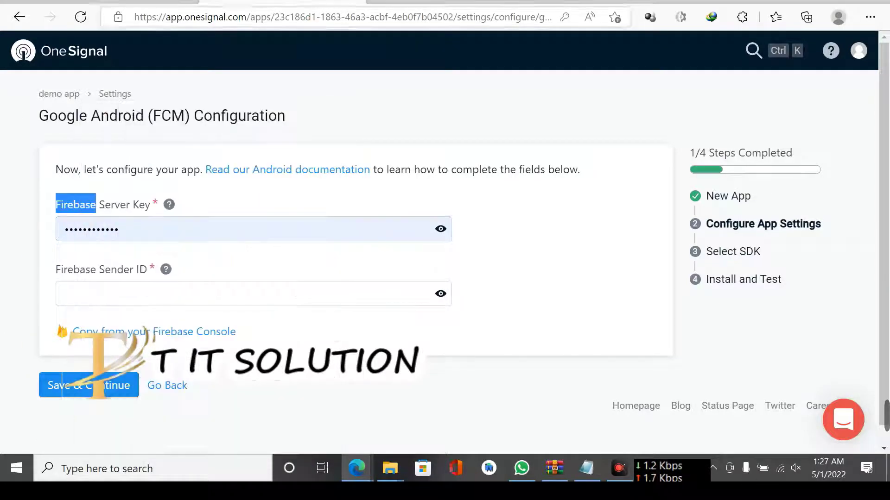
left_click(381, 1)
Step: Load google.com and search for 'Firebase'
type("go")
key("Return")
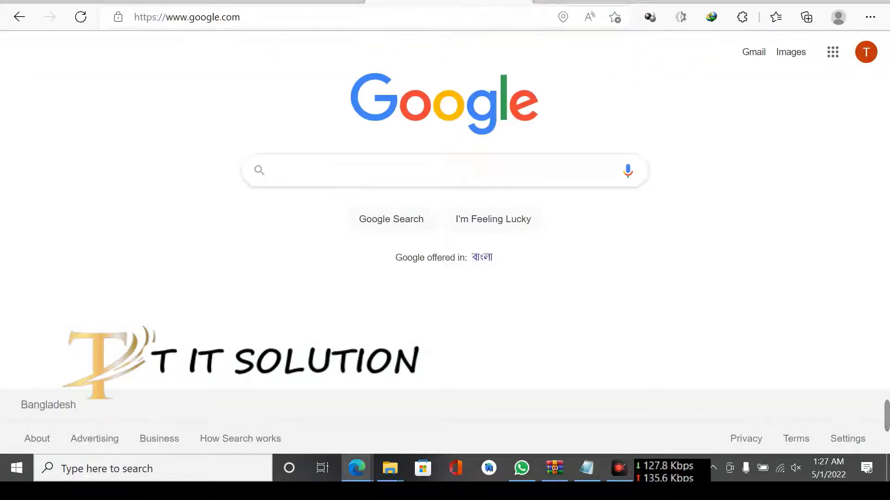
type("Firebase")
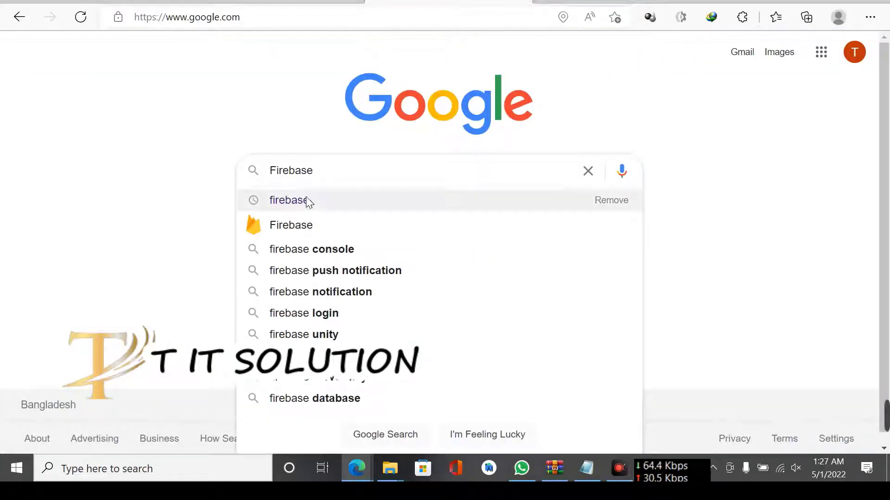
left_click(306, 198)
Step: Zoom in on the Firebase results and open the firebase.google.com result
scroll(297, 211, "down", 6)
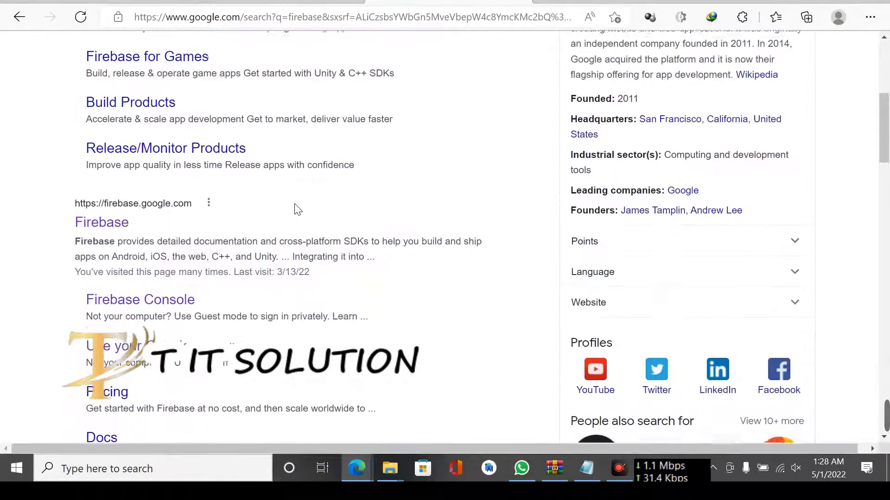
scroll(297, 210, "down", 3)
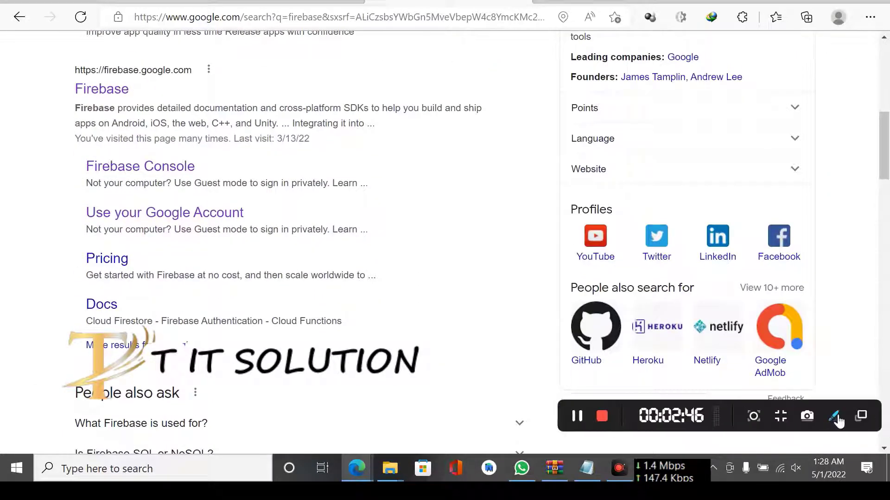
left_click(835, 417)
left_click(866, 195)
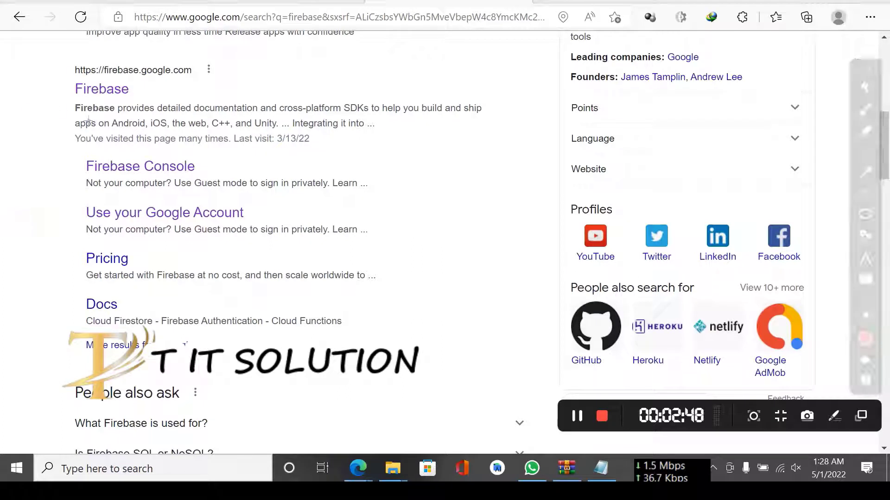
left_click_drag(56, 50, 571, 407)
left_click_drag(583, 360, 581, 379)
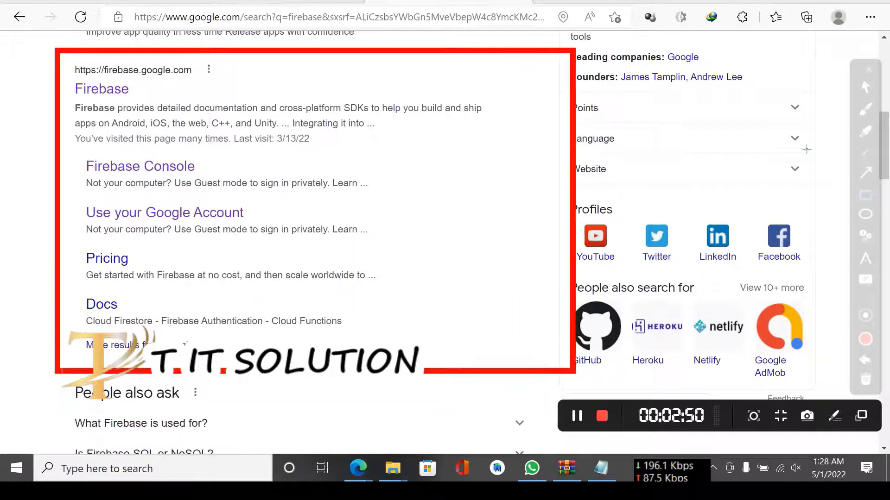
left_click(866, 172)
left_click_drag(269, 338, 116, 98)
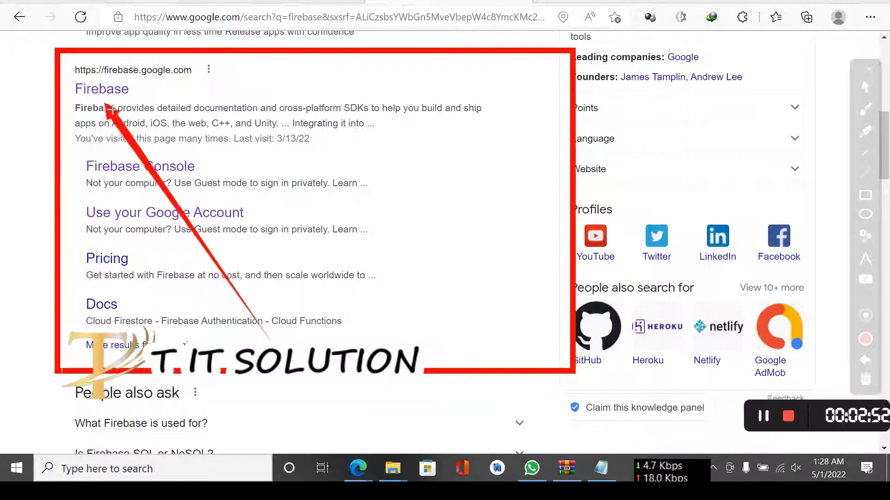
left_click(869, 70)
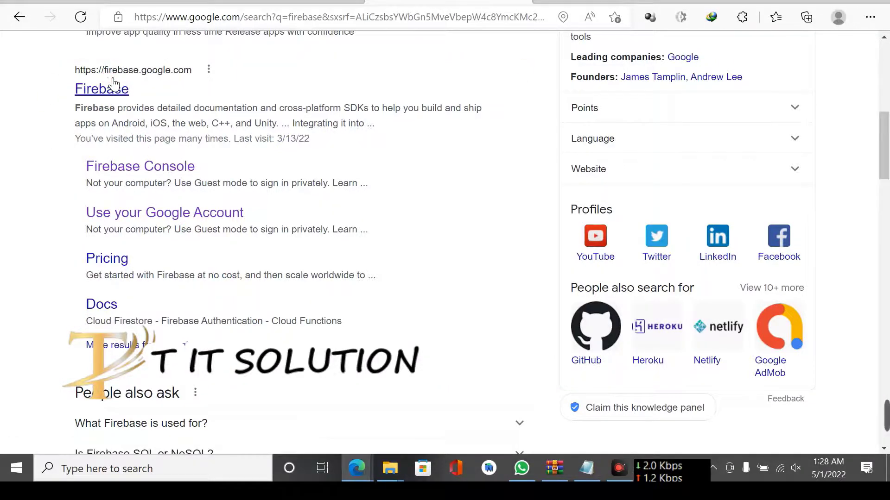
left_click(102, 88)
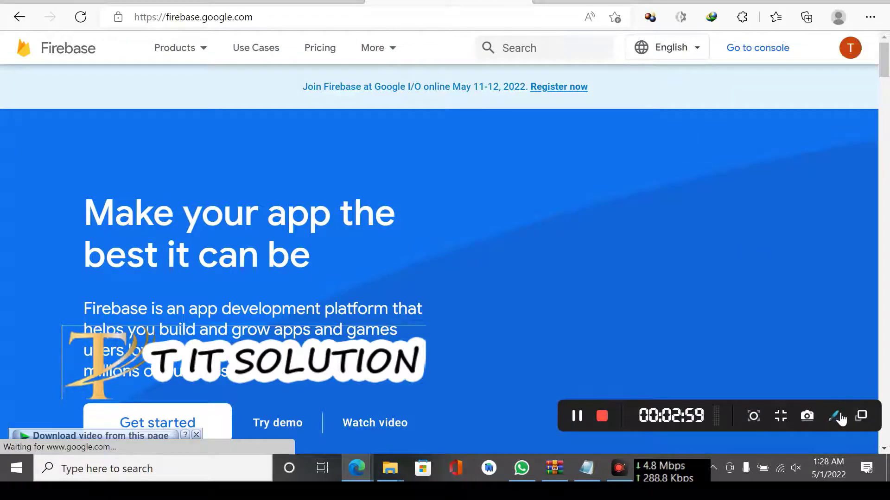
Step: Go to the Firebase console from firebase.google.com and choose Add project
left_click(834, 416)
left_click_drag(699, 178, 748, 58)
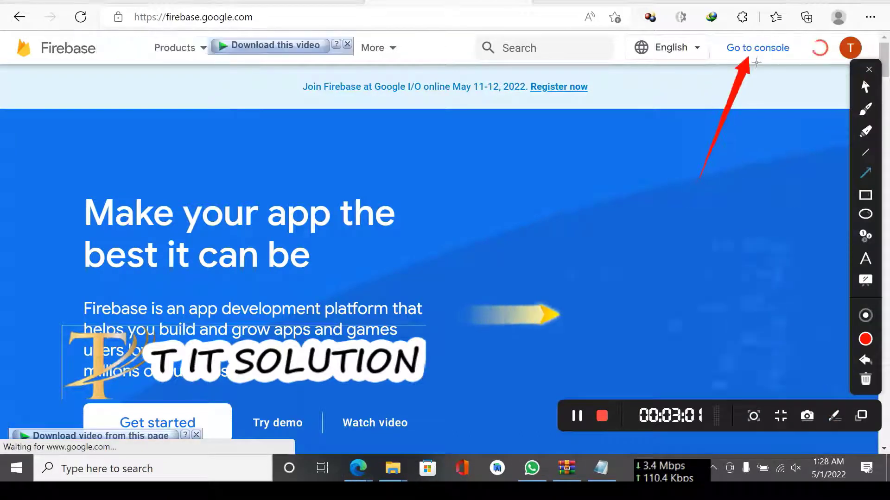
key("Escape")
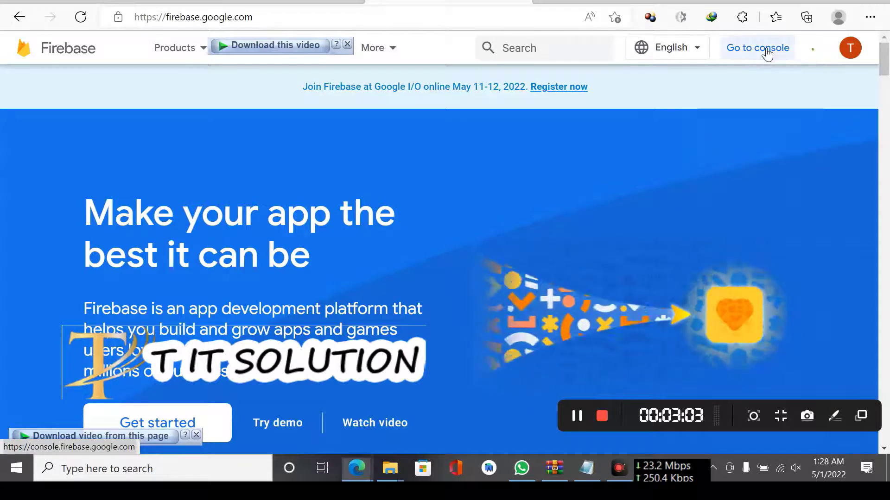
left_click(767, 51)
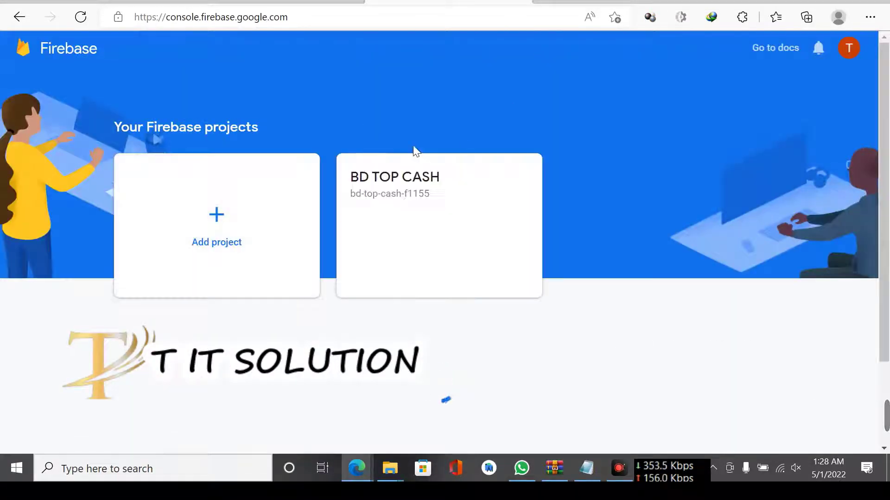
left_click(834, 416)
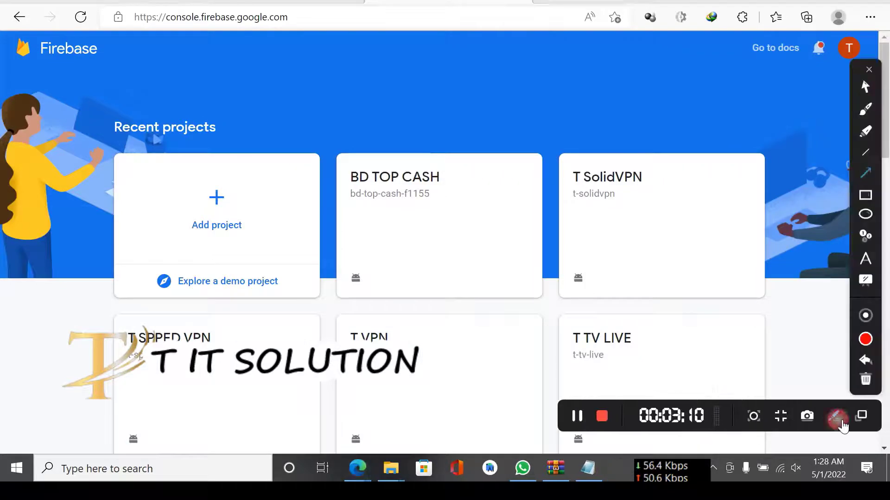
left_click_drag(391, 342, 321, 203)
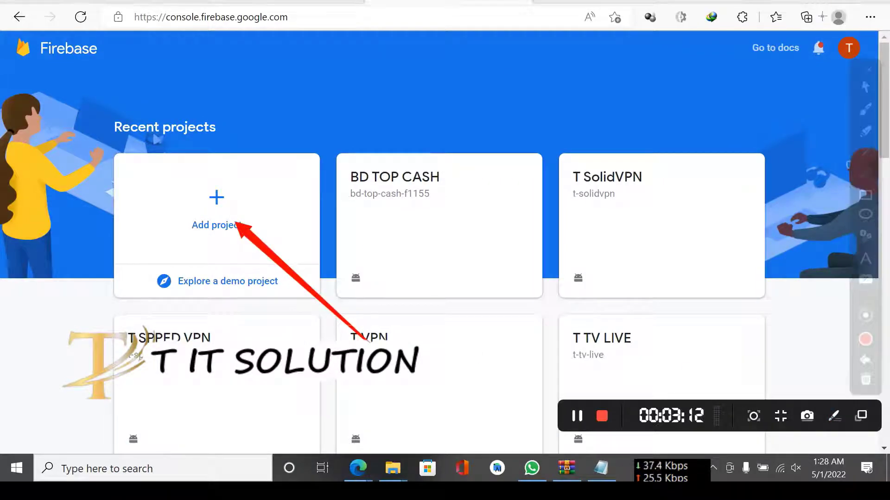
left_click(218, 198)
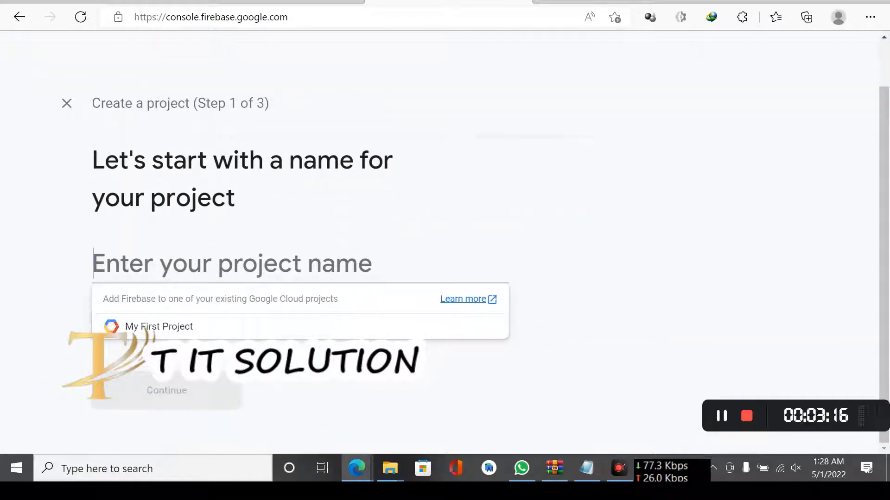
left_click(259, 3)
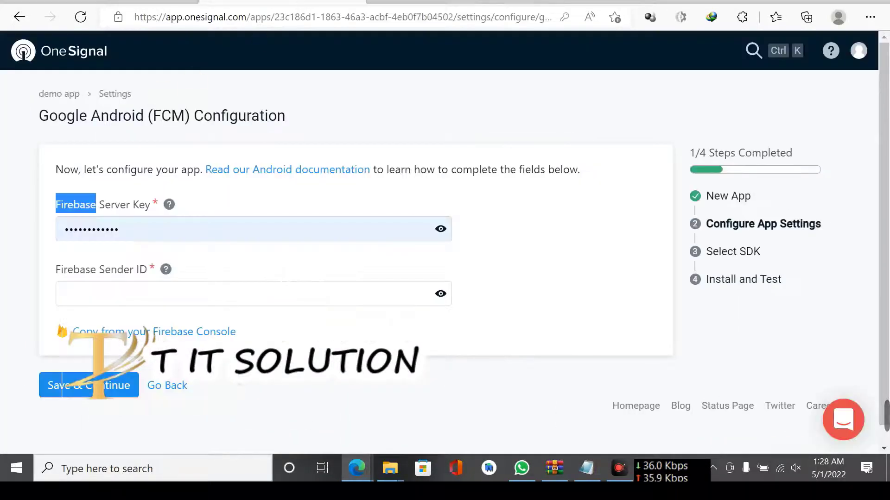
left_click_drag(37, 95, 69, 98)
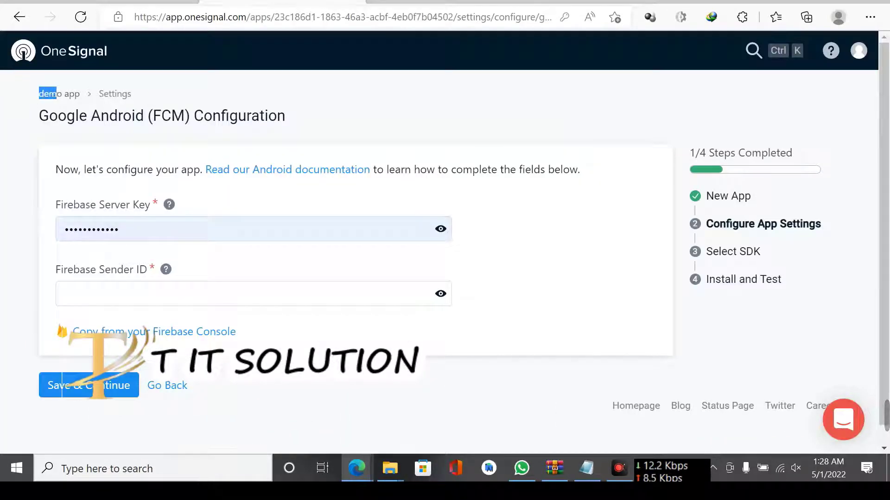
left_click(70, 98)
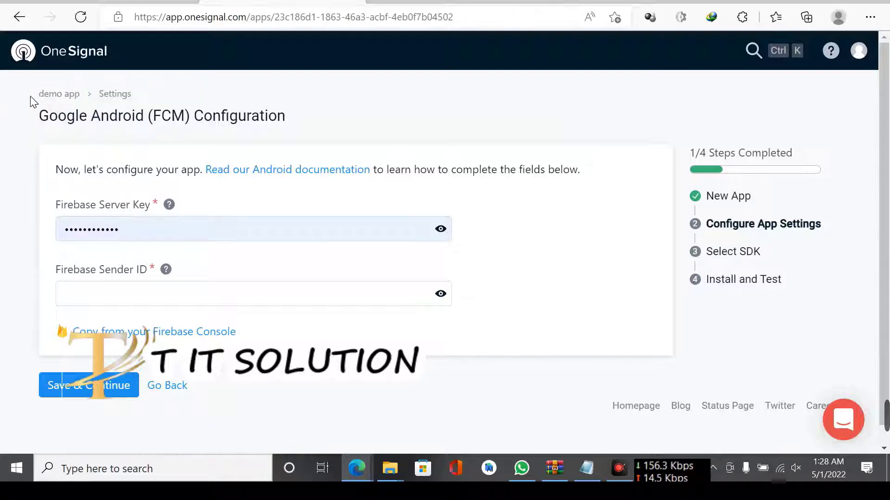
left_click(27, 18)
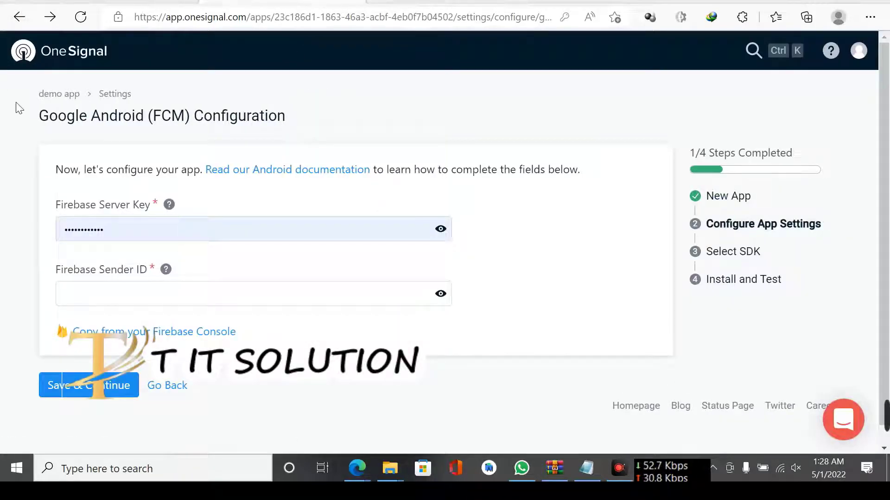
left_click_drag(36, 99, 89, 88)
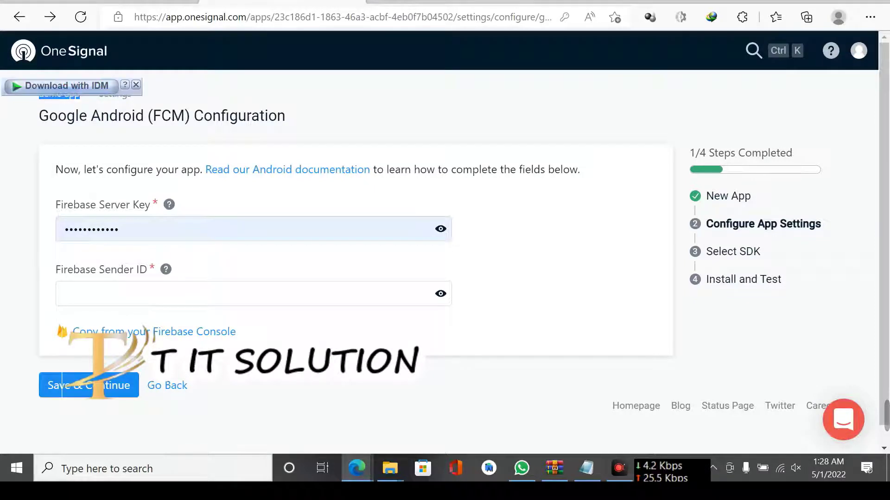
key("ctrl+Tab")
Step: Paste 'demo app' as the Firebase project name and continue
left_click(181, 265)
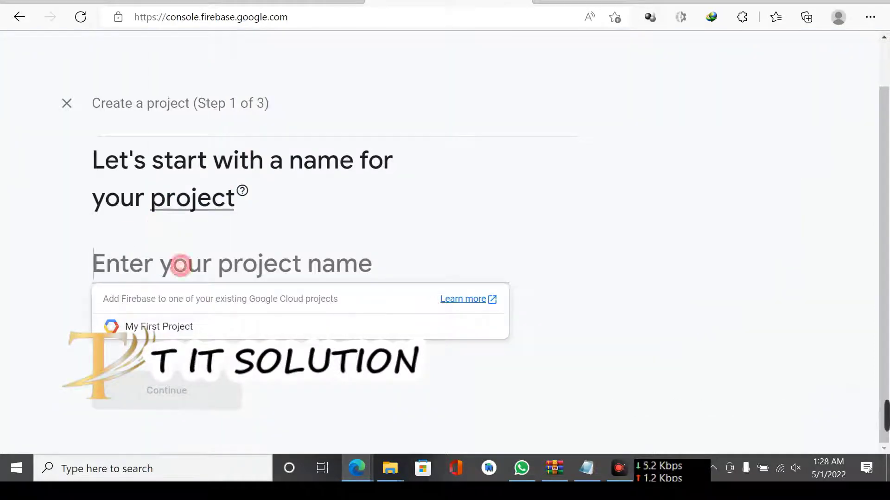
key("ctrl+v")
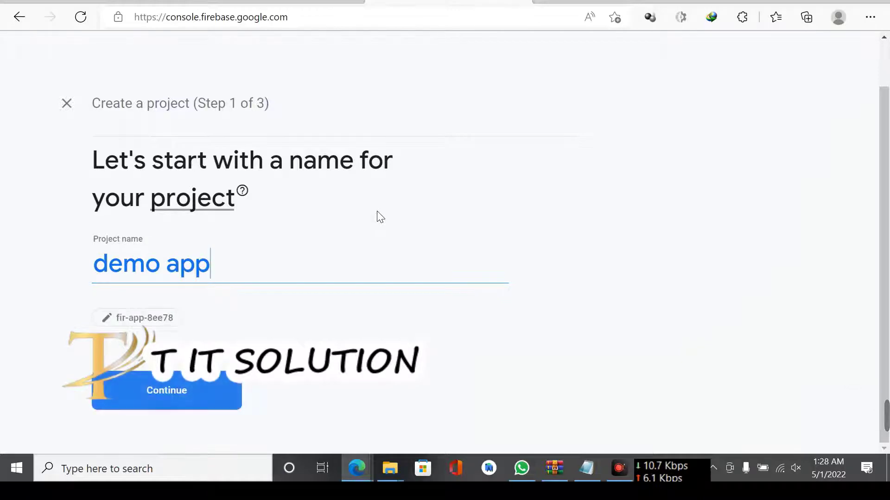
left_click(209, 400)
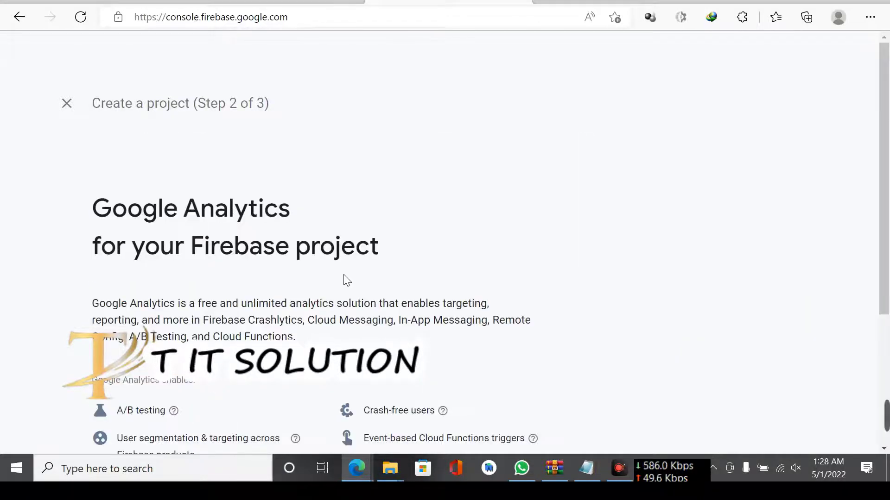
Step: Link Google Analytics to Default Account for Firebase and create the project
scroll(346, 275, "down", 4)
left_click(456, 398)
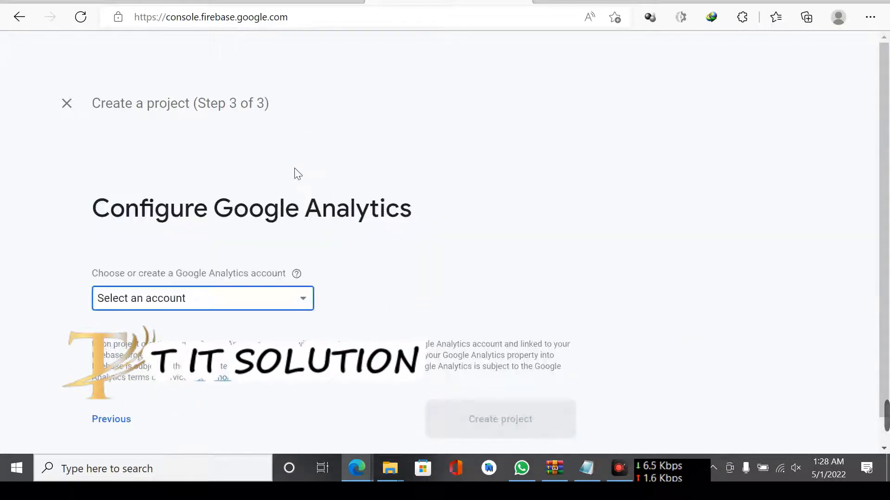
left_click(203, 301)
left_click(206, 304)
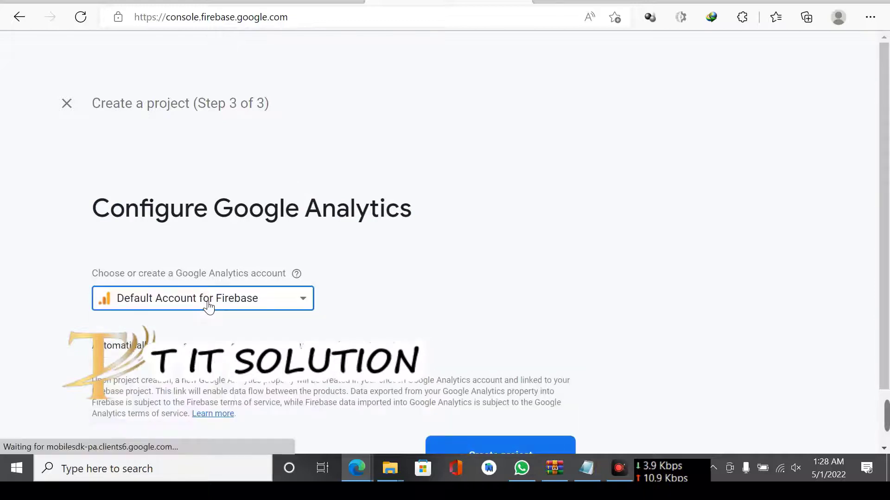
left_click(559, 395)
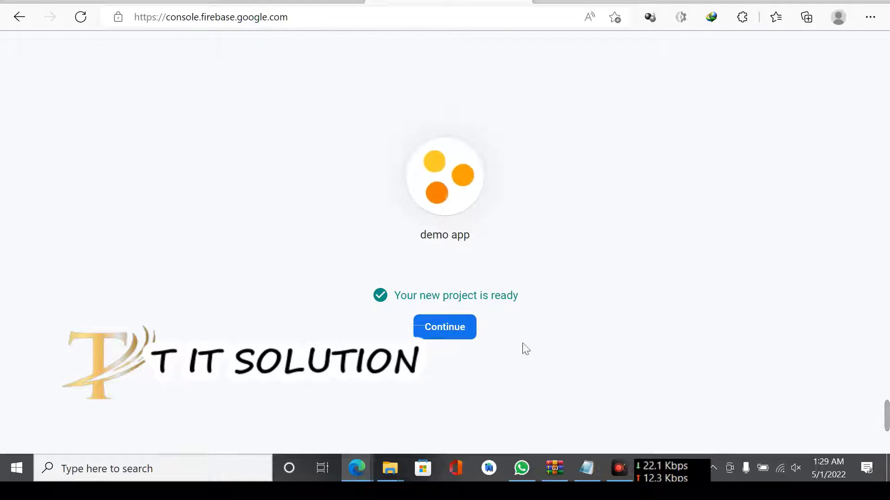
Step: Continue into the new demo app project and choose to add an Android app
left_click(455, 332)
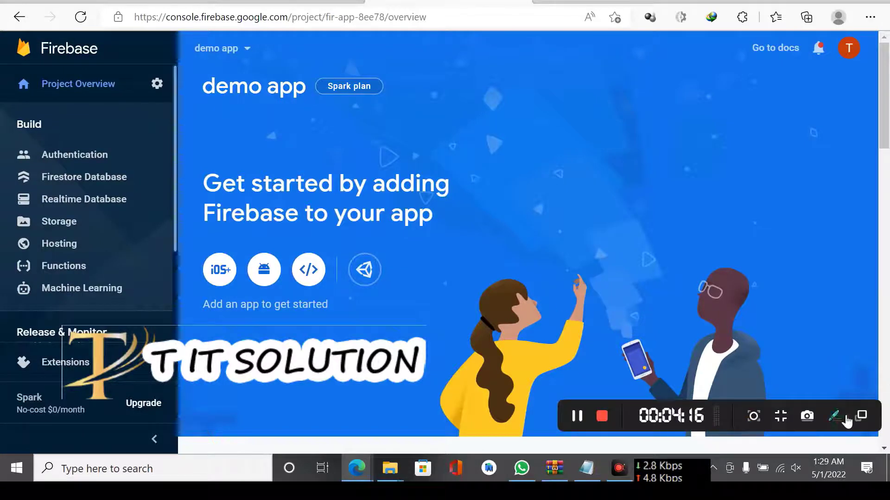
left_click(844, 417)
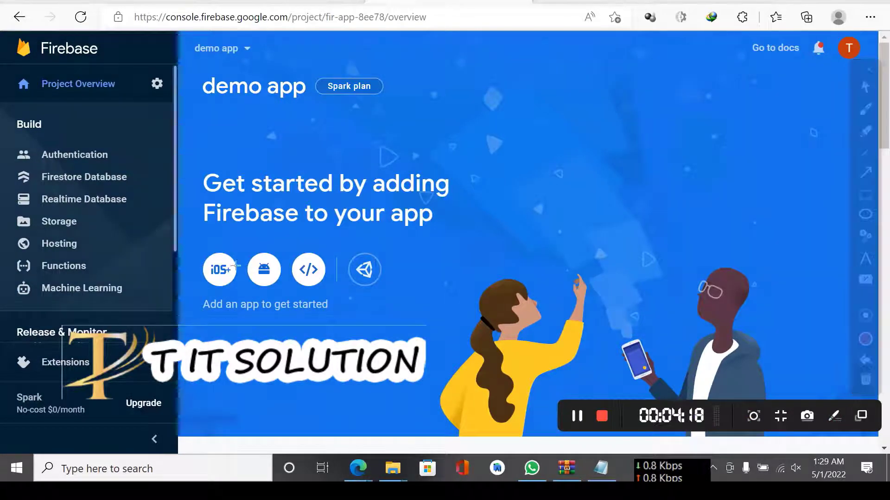
left_click_drag(181, 153, 613, 337)
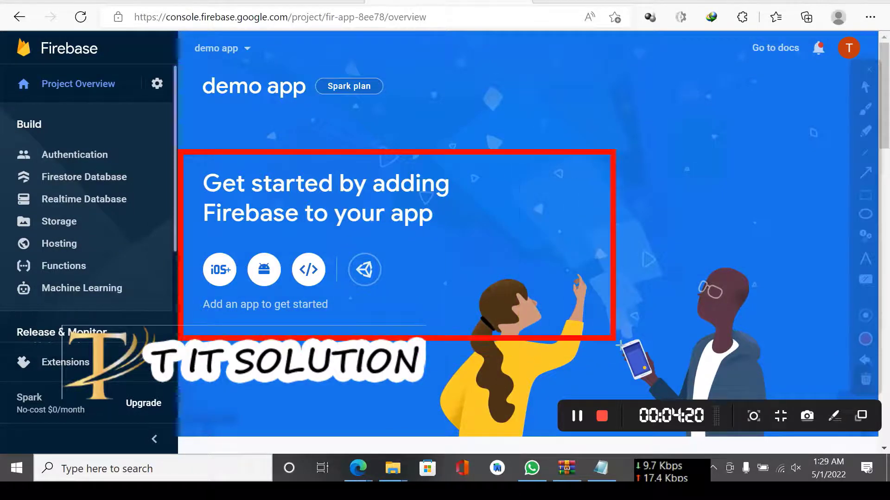
left_click(865, 174)
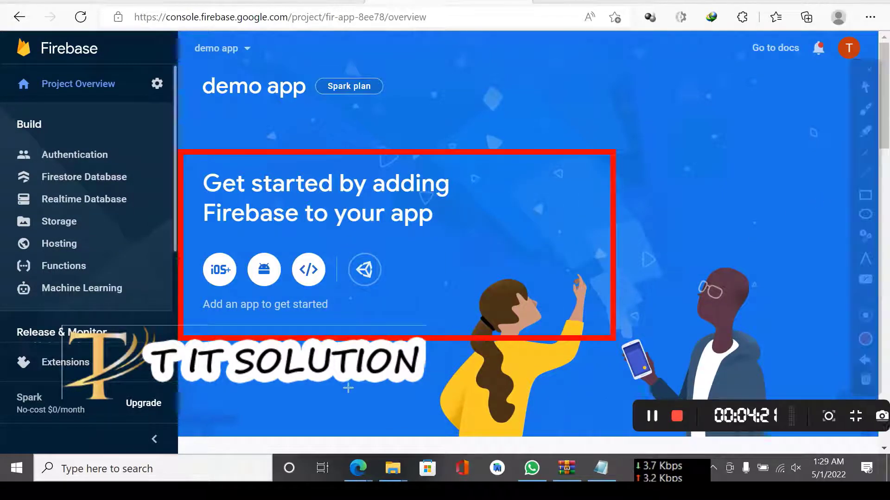
left_click_drag(308, 335, 274, 282)
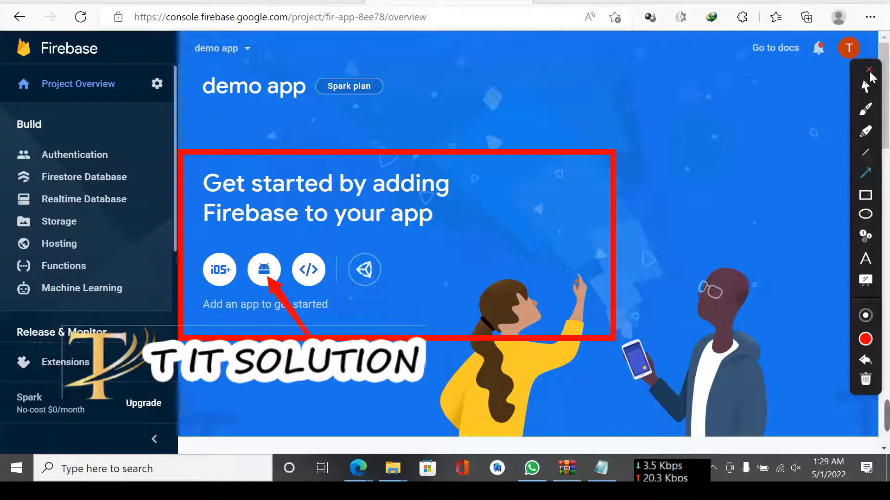
left_click(869, 70)
left_click(269, 273)
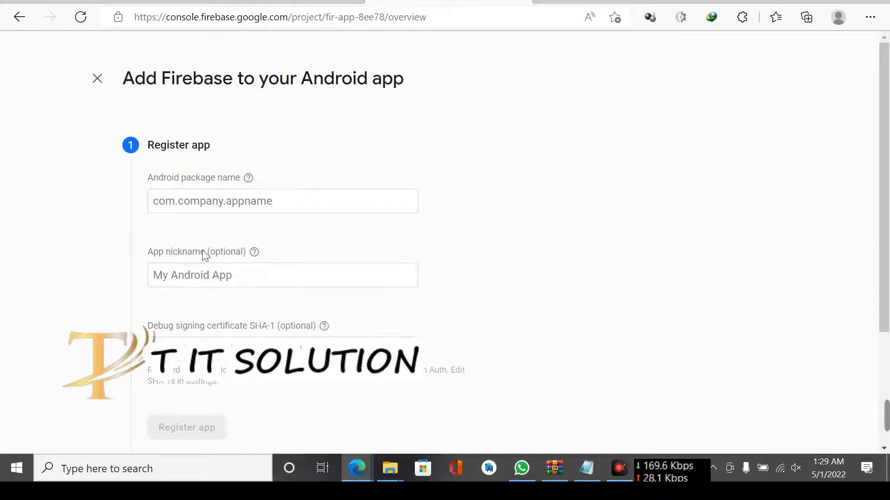
Step: Enter 'demo app' as the Firebase app nickname
left_click(194, 270)
type("demo app")
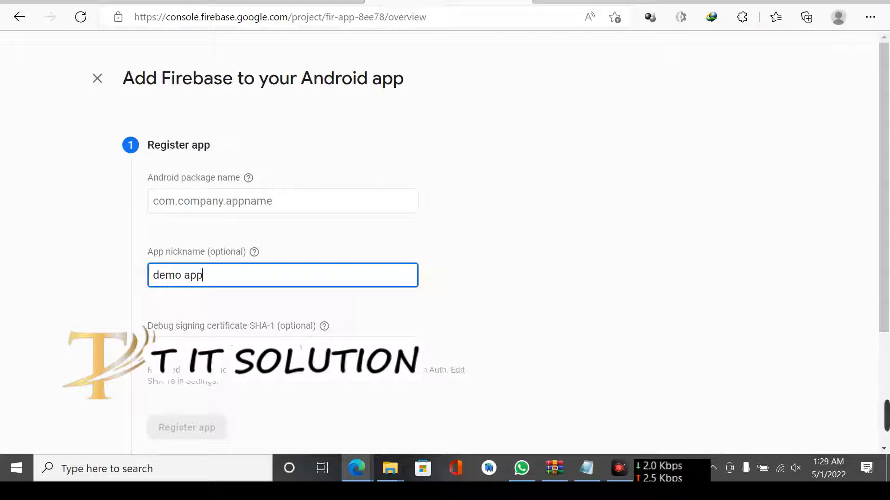
left_click_drag(126, 189, 242, 179)
left_click(449, 156)
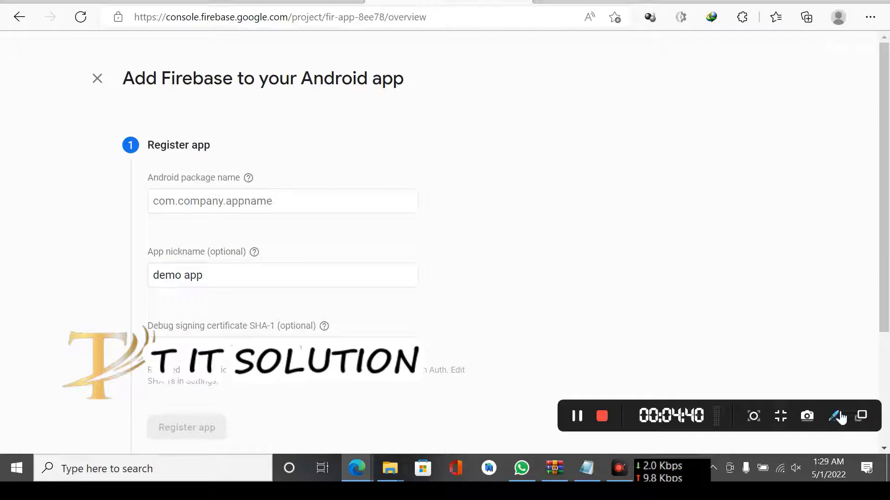
Step: Mark up the registration form and enter com.demo.app as the Android package name
left_click(841, 418)
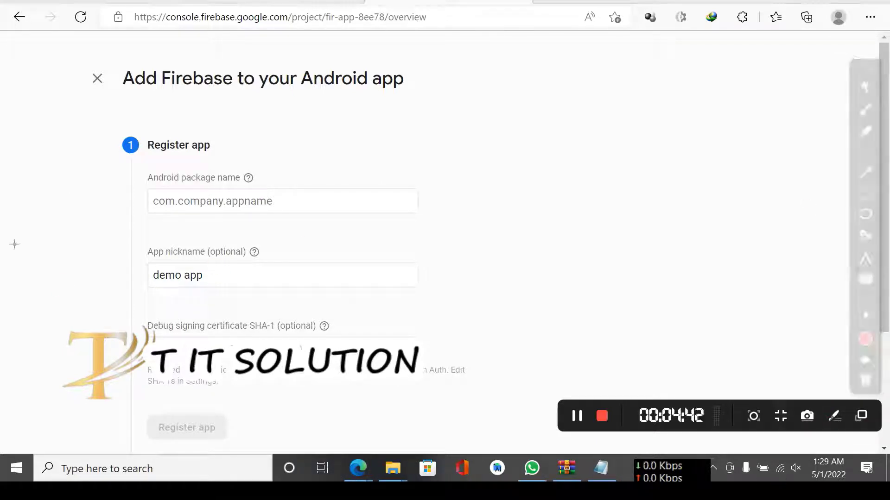
left_click_drag(128, 165, 443, 229)
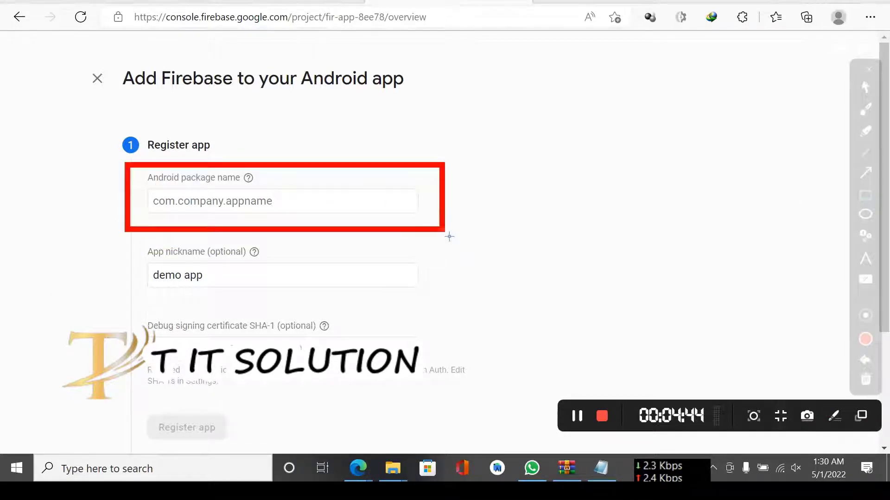
left_click(870, 174)
mouse_move(340, 299)
left_mouse_down()
mouse_move(261, 189)
mouse_move(228, 189)
left_mouse_up()
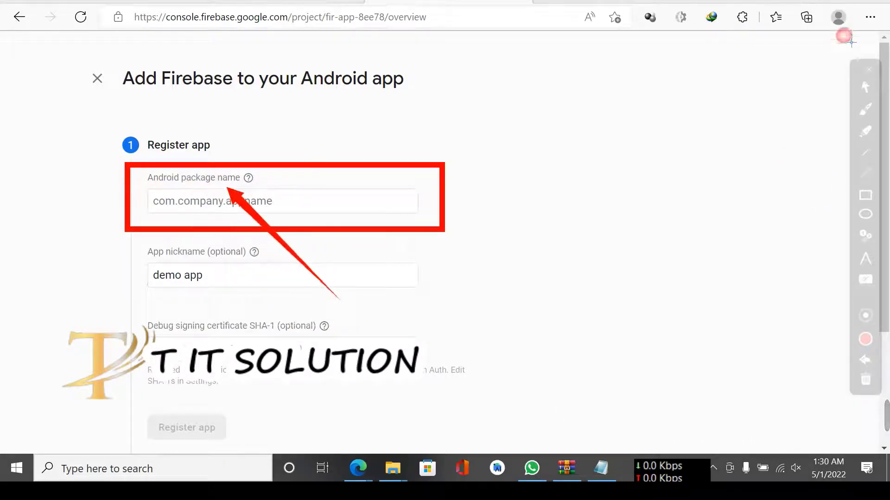
left_click(869, 70)
left_click(230, 210)
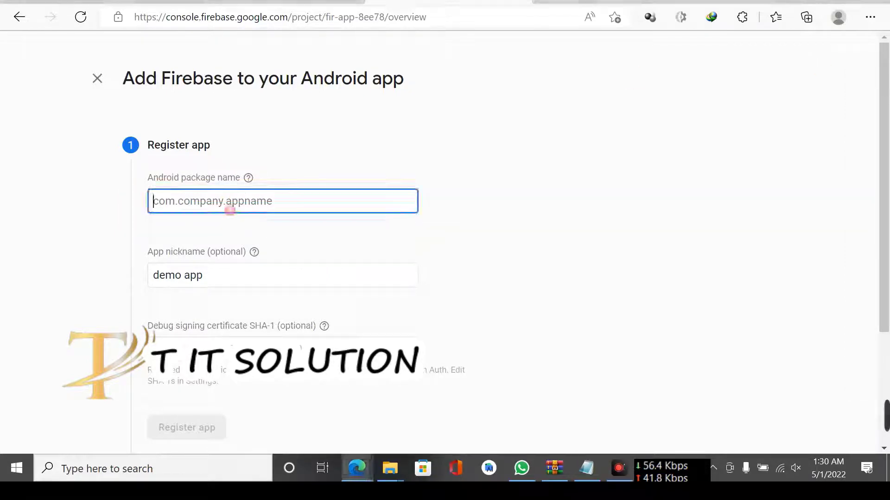
type("co")
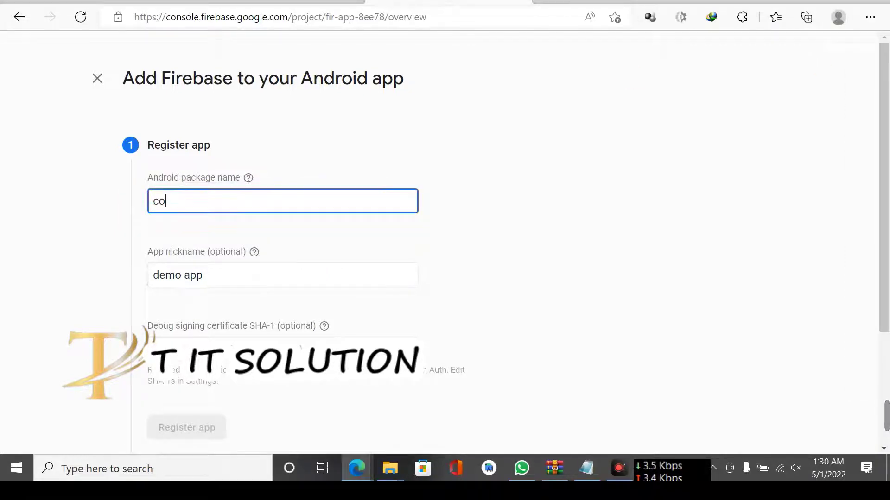
type("m.")
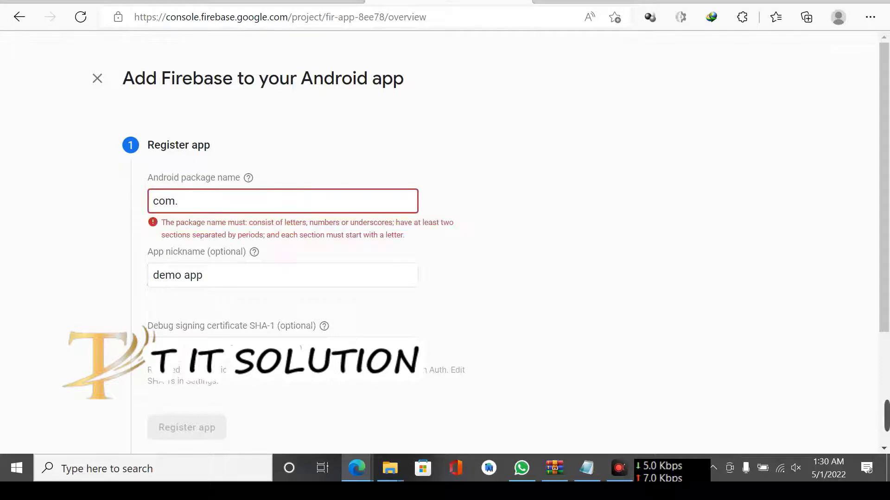
type("demo")
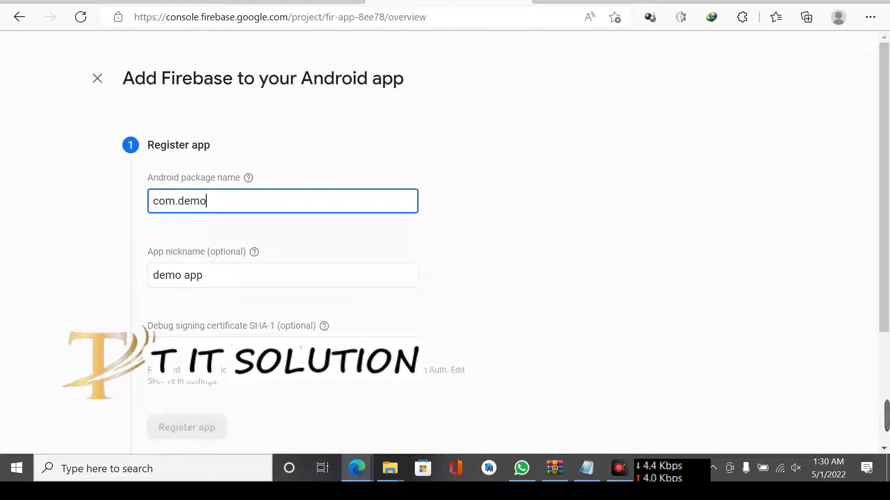
type(".a")
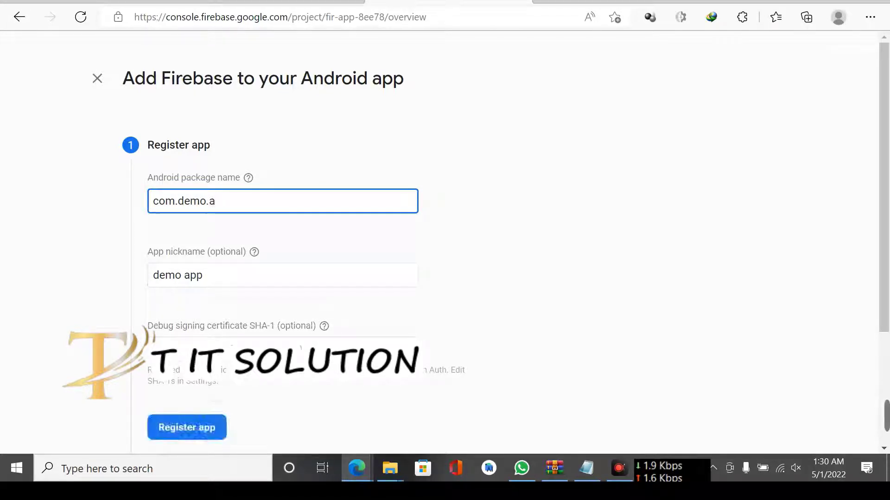
type("pp")
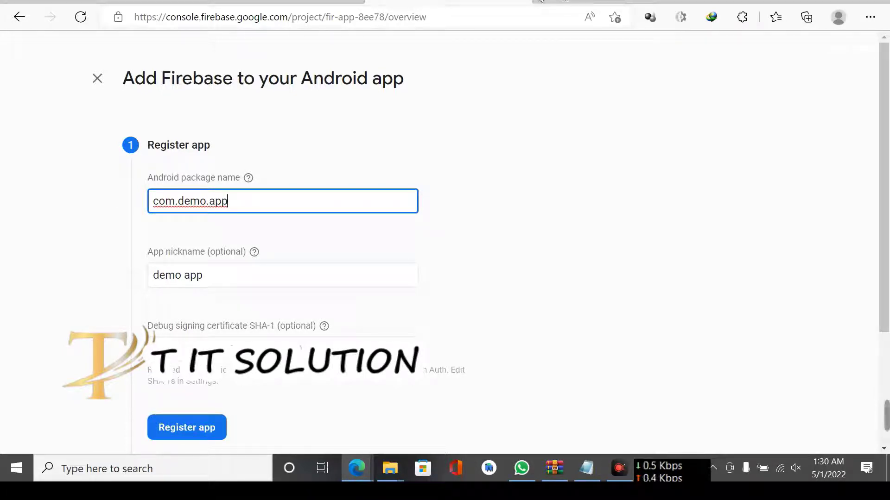
left_click(545, 4)
type("p")
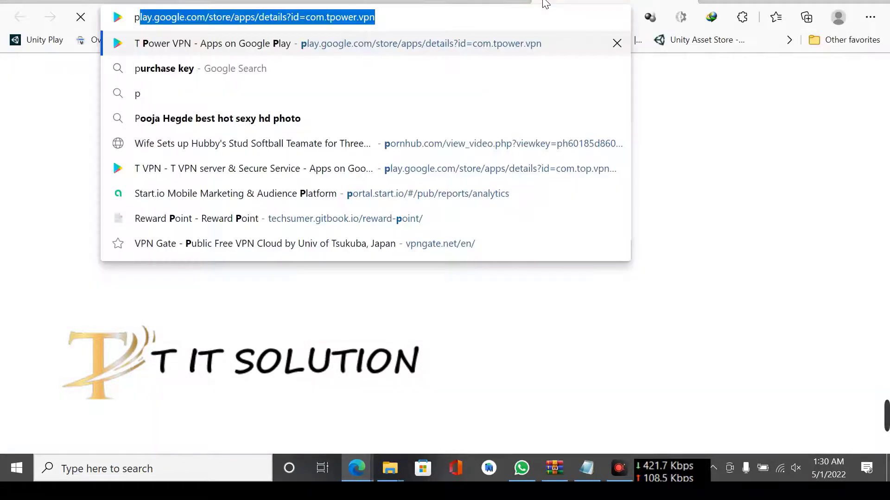
key("Return")
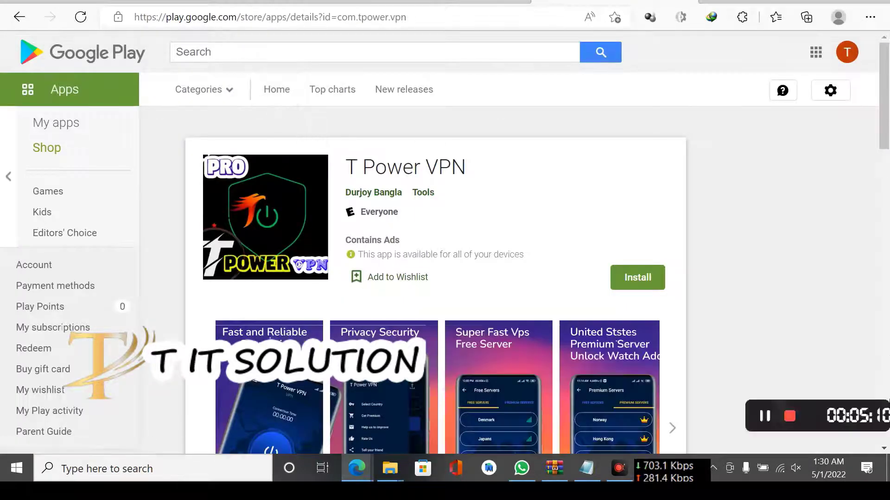
left_click(834, 417)
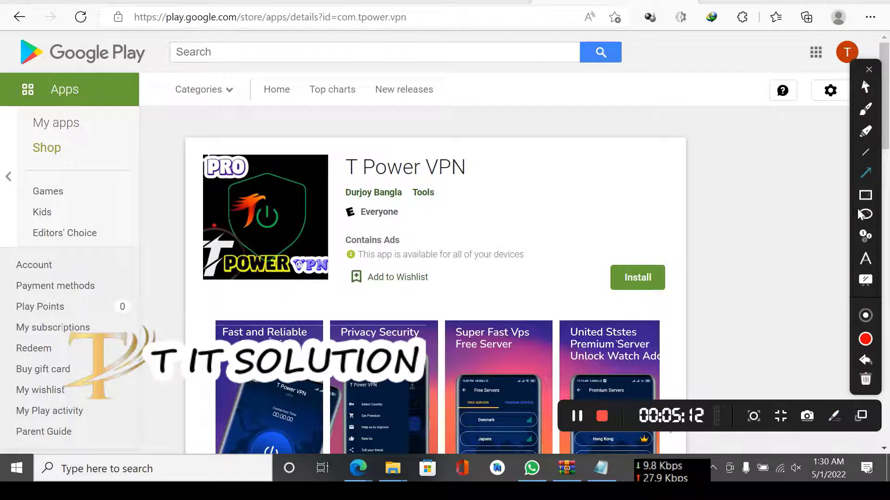
left_click(864, 196)
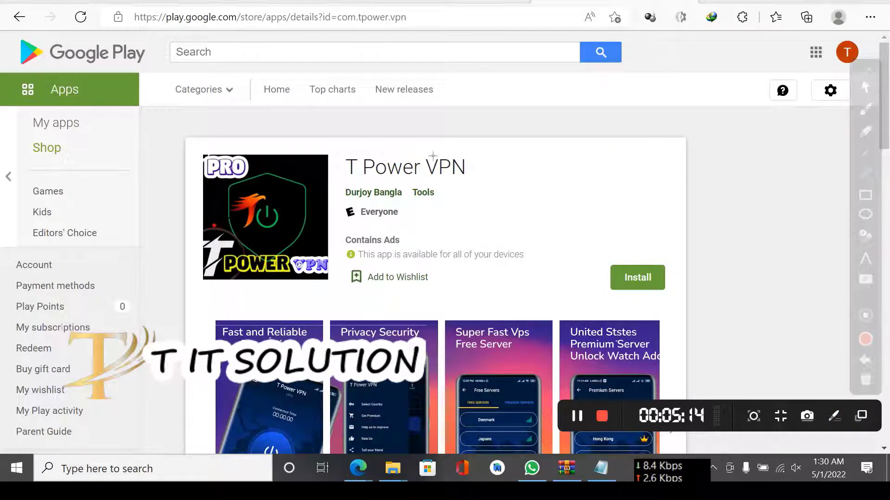
mouse_move(318, 156)
left_mouse_down()
mouse_move(277, 31)
mouse_move(327, 31)
left_mouse_up()
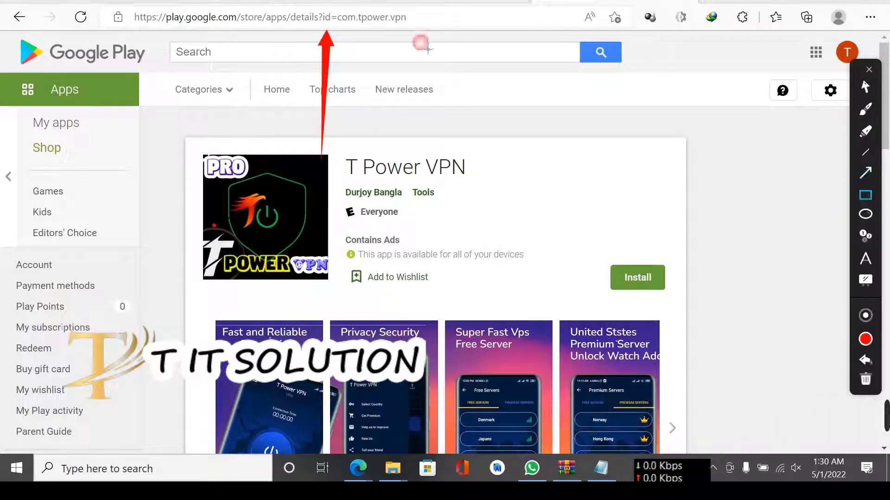
left_click_drag(332, 4, 428, 30)
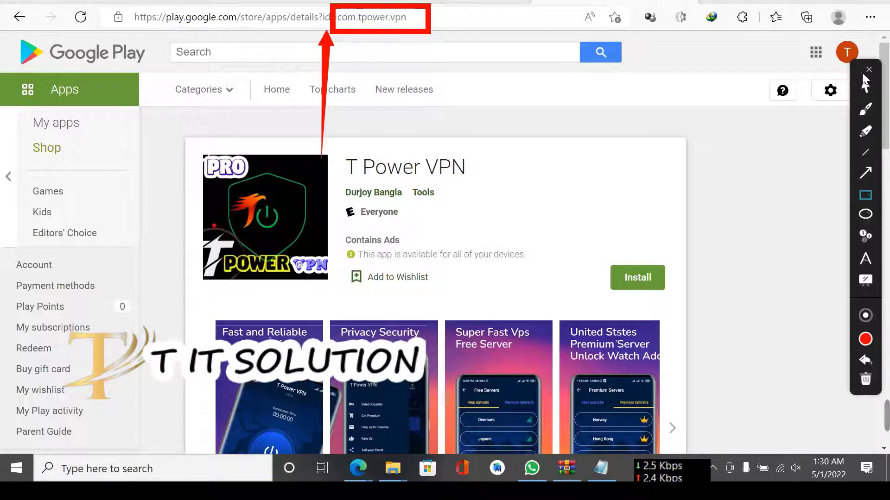
left_click(868, 70)
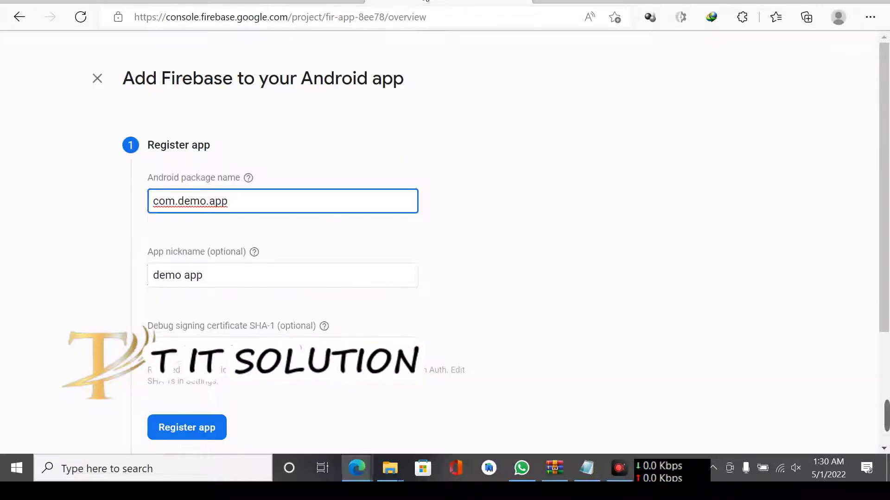
Step: Register com.demo.app, download google-services.json and review it in Notepad++ before closing it
scroll(345, 246, "down", 3)
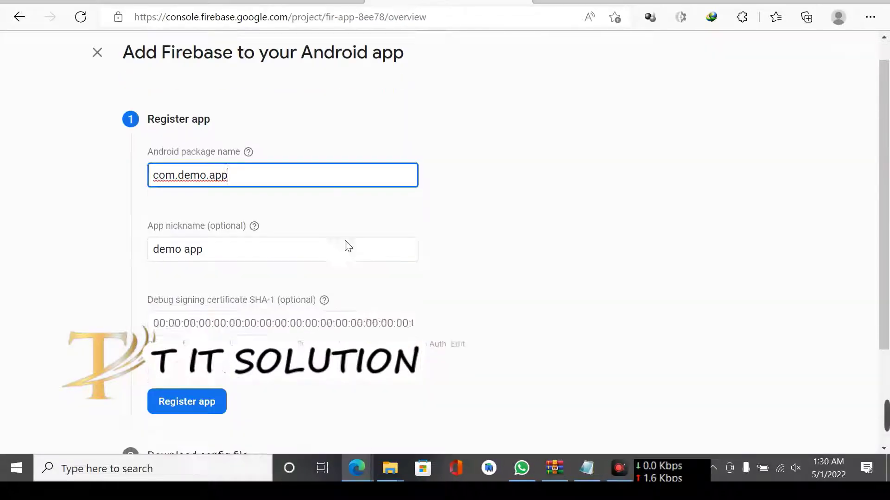
left_click(190, 266)
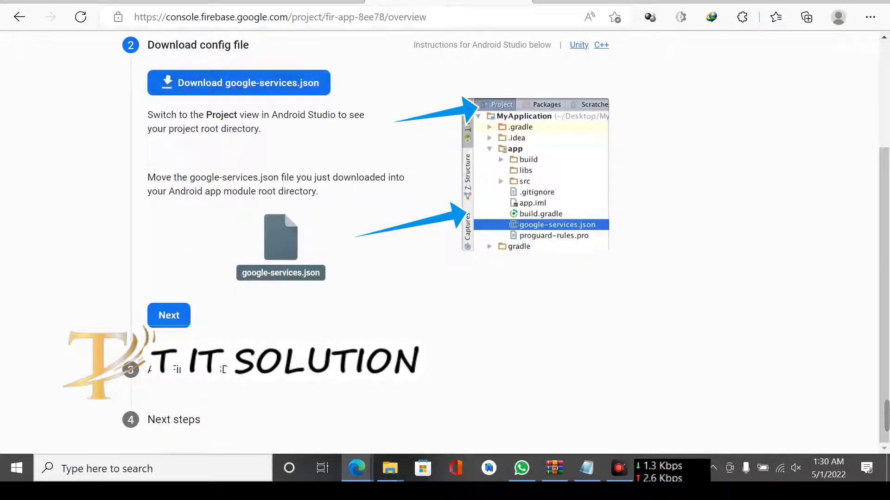
left_click(167, 84)
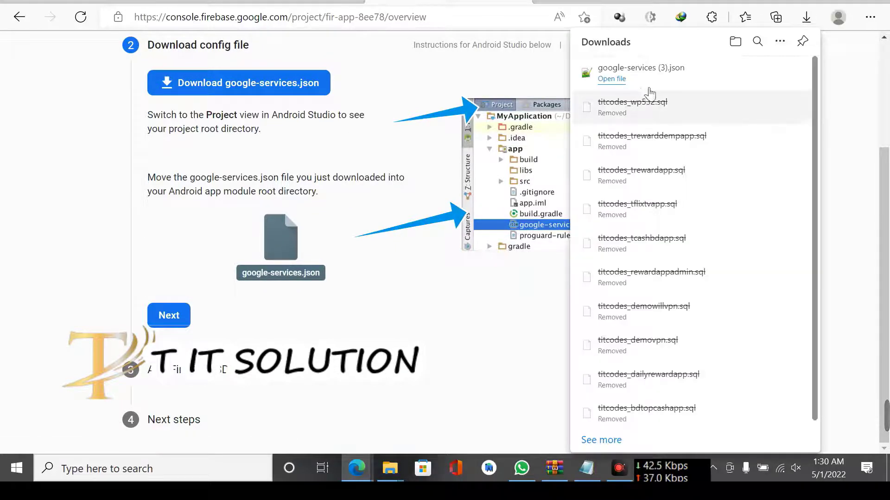
left_click(682, 88)
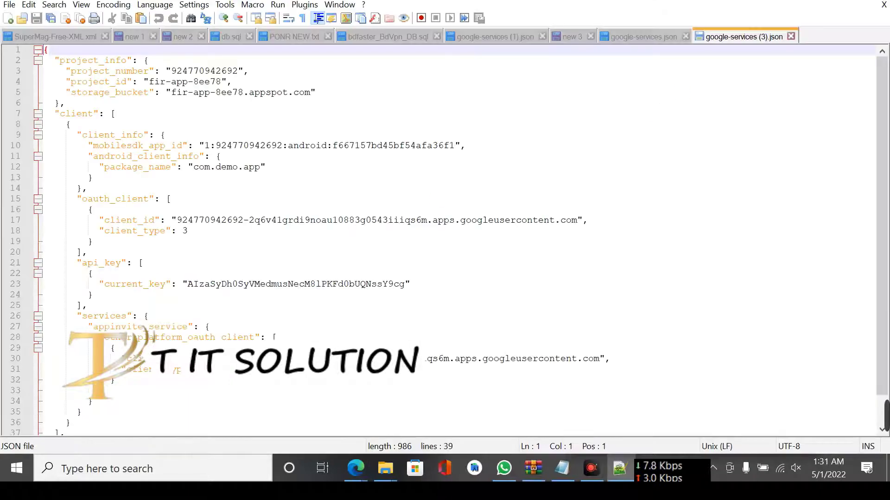
scroll(884, 415, "down", 1)
scroll(884, 415, "up", 1)
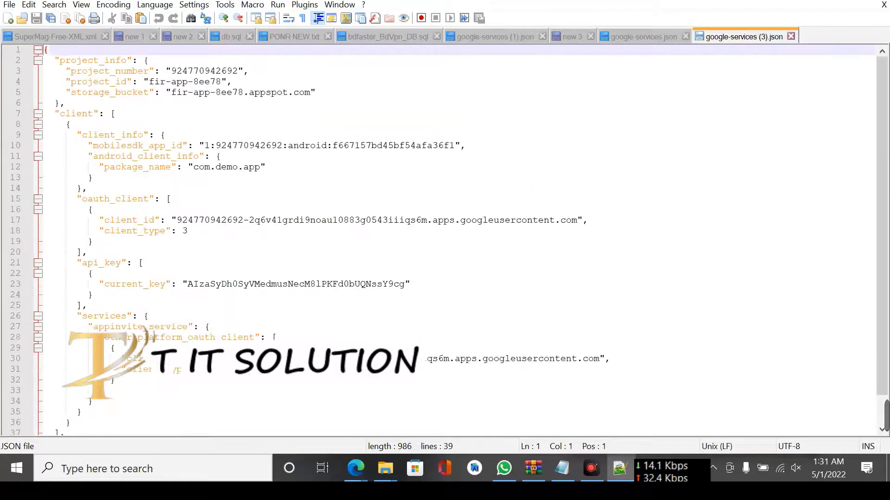
left_click(884, 4)
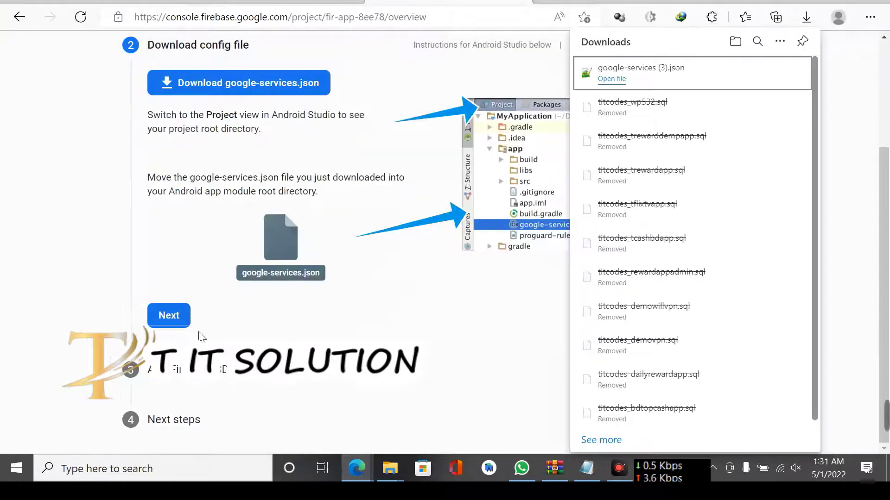
Step: Finish the Add Firebase SDK step and return to the demo app project overview
left_click(167, 316)
scroll(163, 317, "down", 5)
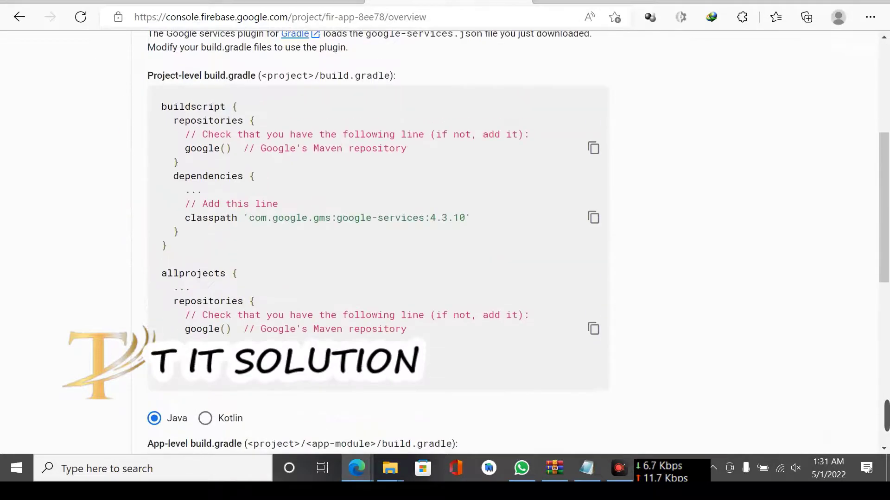
scroll(222, 194, "down", 4)
scroll(222, 194, "down", 4)
scroll(222, 194, "down", 2)
scroll(222, 194, "up", 2)
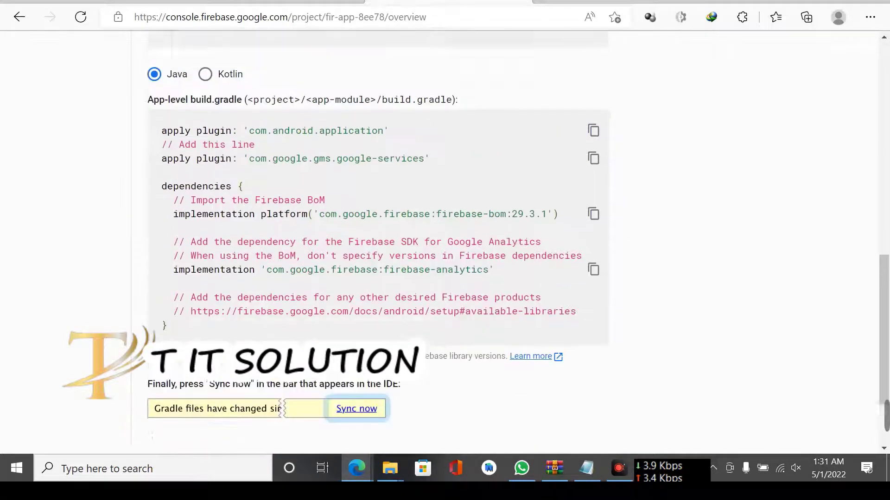
scroll(165, 90, "up", 1)
left_click(210, 99)
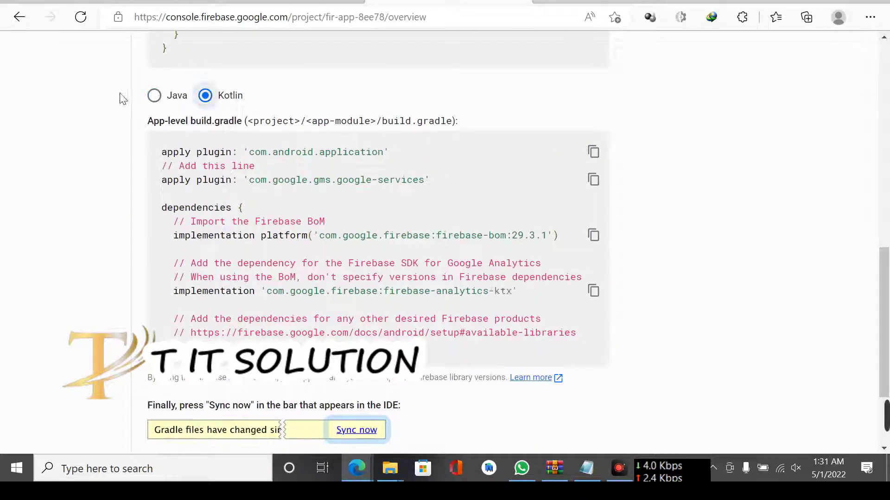
left_click(155, 96)
scroll(261, 421, "down", 3)
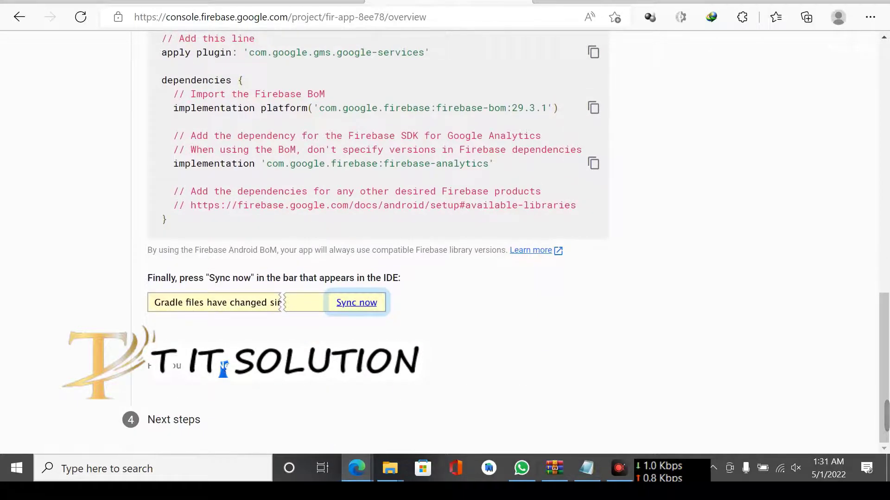
left_click(223, 367)
left_click(263, 431)
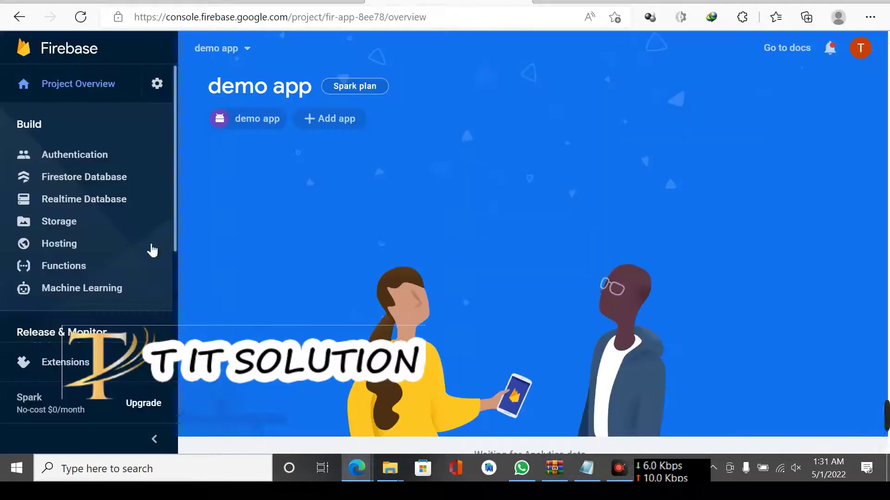
Step: Open the project settings at the Cloud Messaging tab
left_click(156, 84)
left_click(221, 88)
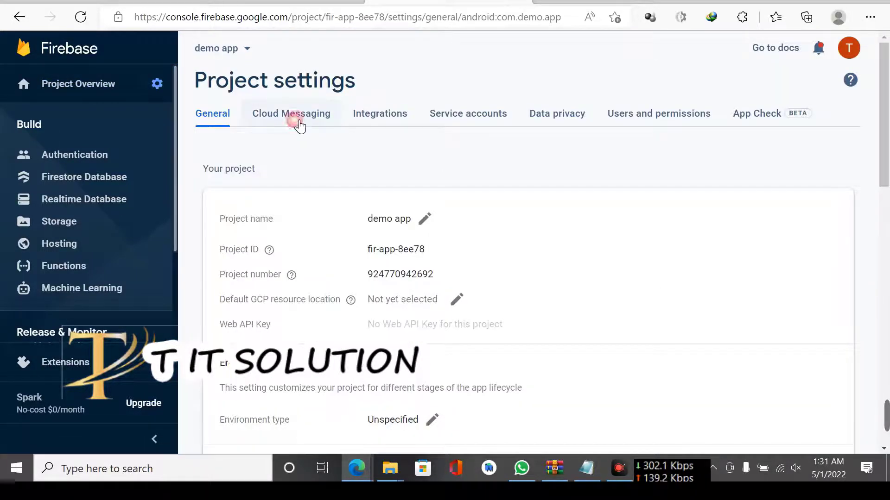
left_click(299, 122)
scroll(342, 234, "down", 6)
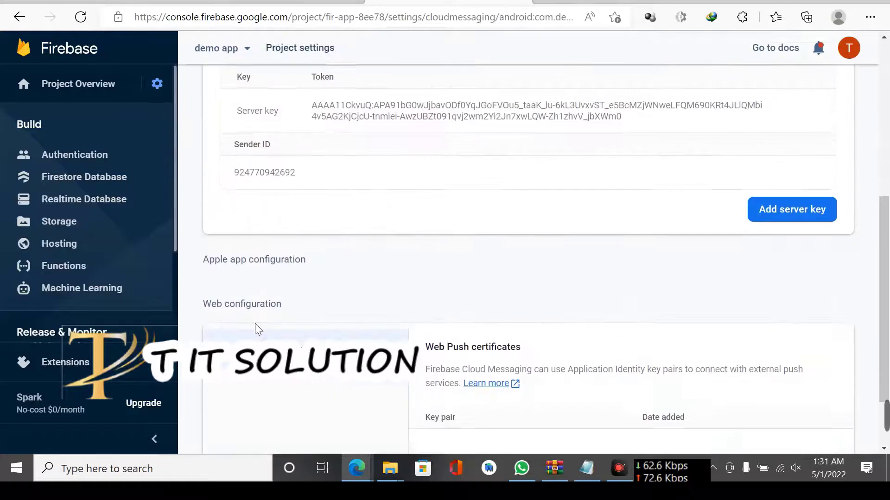
scroll(256, 330, "up", 3)
Step: Frame the Cloud Messaging API (Legacy) card and draw arrows to the Server key and Sender ID
left_click(842, 418)
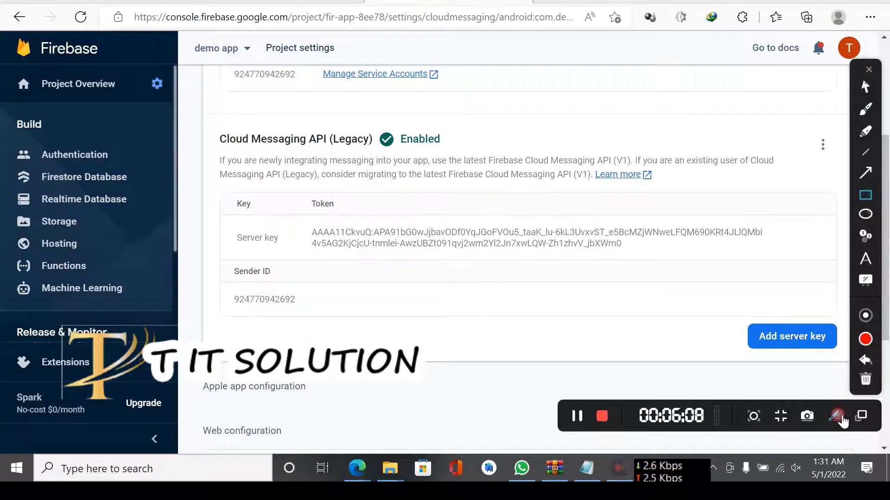
left_click(867, 199)
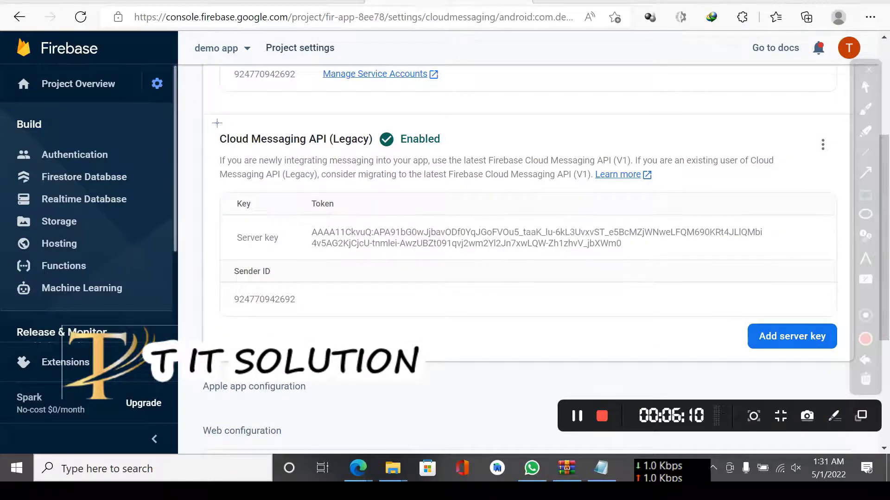
left_click_drag(217, 123, 887, 364)
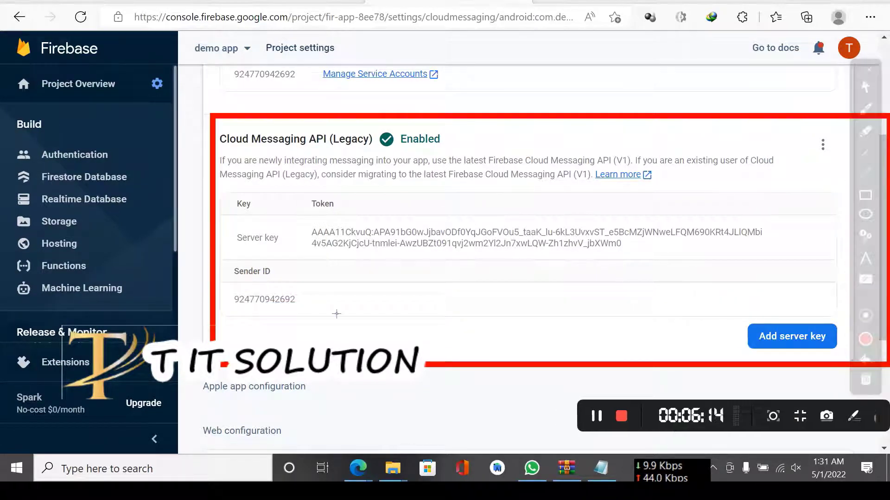
left_click_drag(367, 315, 276, 241)
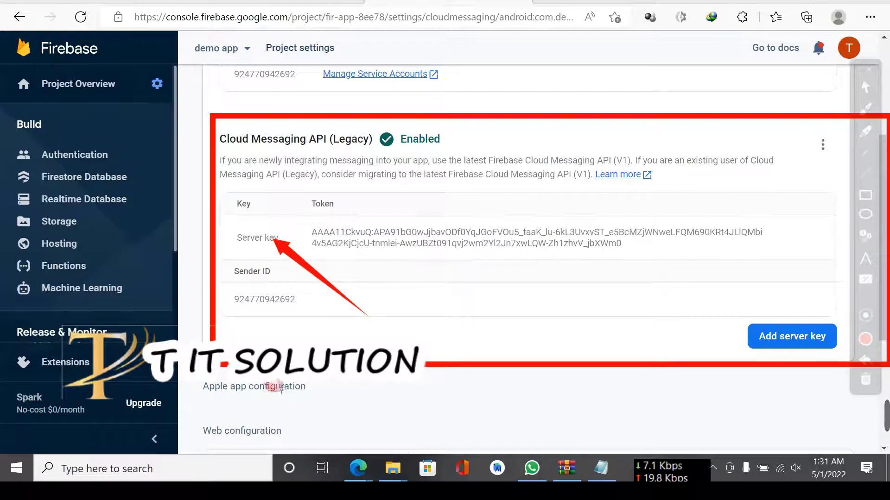
left_click_drag(357, 340, 283, 278)
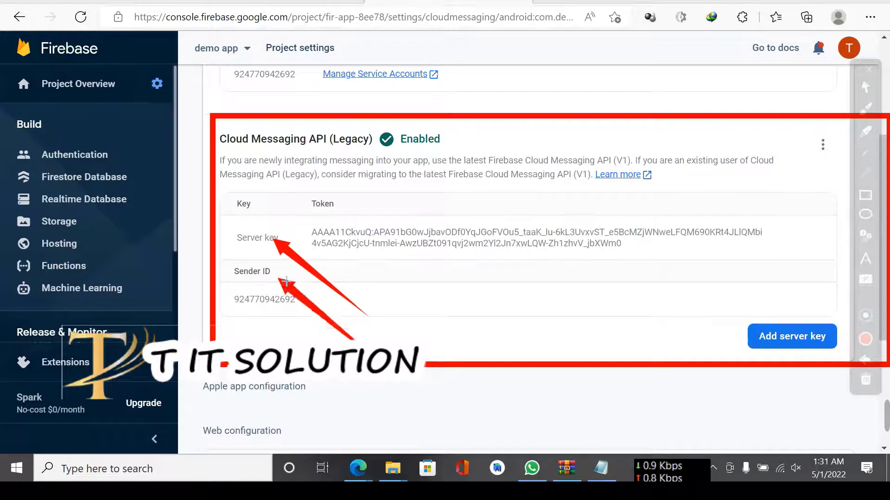
Step: Copy the legacy Cloud Messaging server key token
left_click(869, 69)
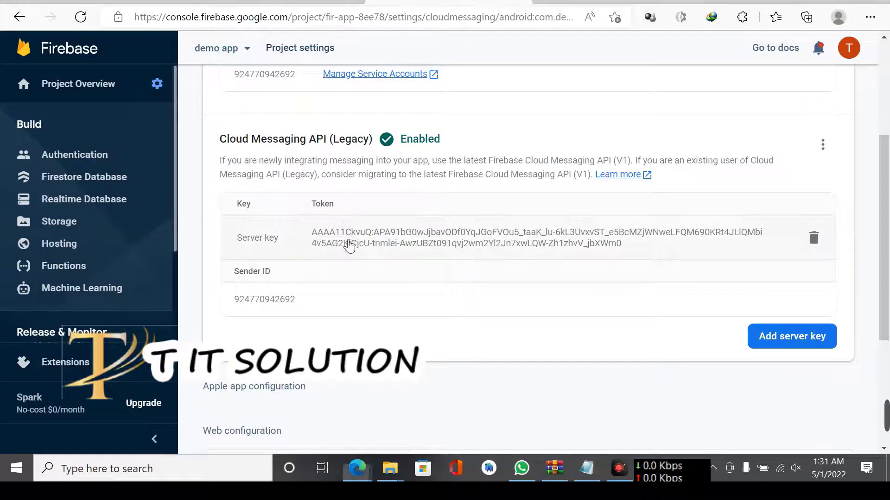
left_click_drag(310, 230, 560, 269)
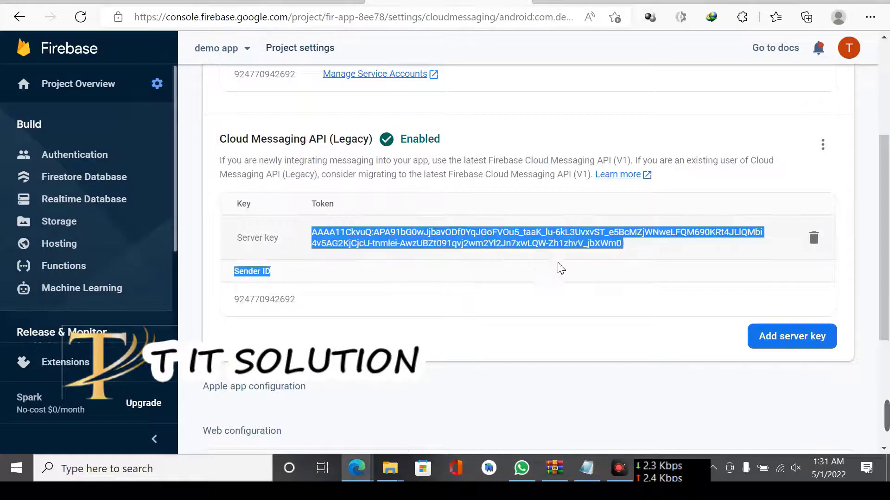
right_click(577, 231)
left_click(229, 113)
Step: Paste the copied server key into OneSignal's Firebase Server Key field
left_click(260, 3)
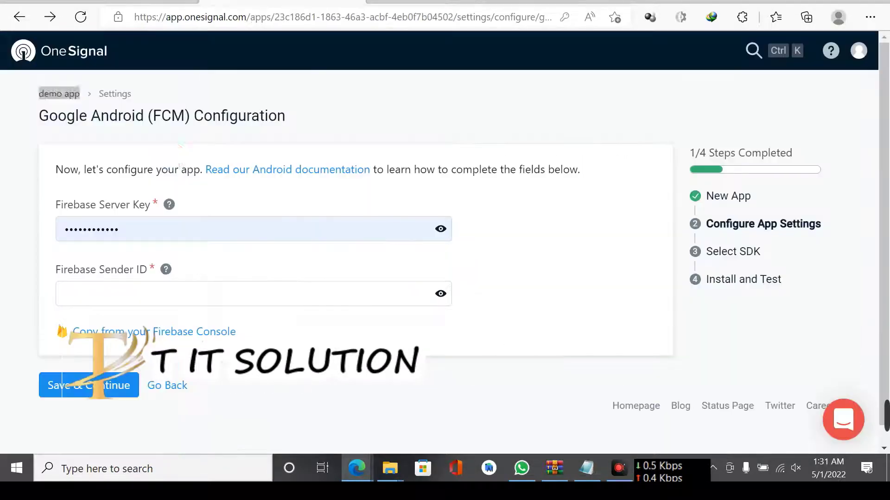
double_click(151, 230)
right_click(151, 229)
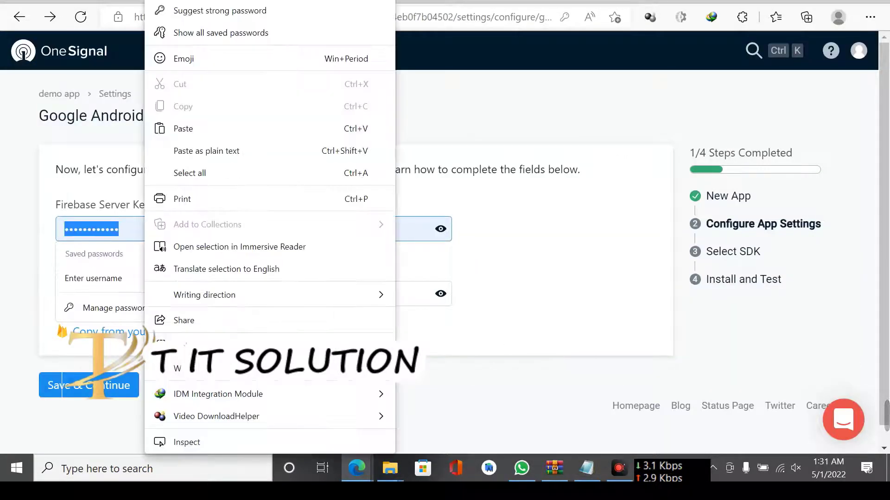
left_click(284, 129)
Step: Copy the Firebase Sender ID into OneSignal's Firebase Sender ID field and save
left_click(450, 4)
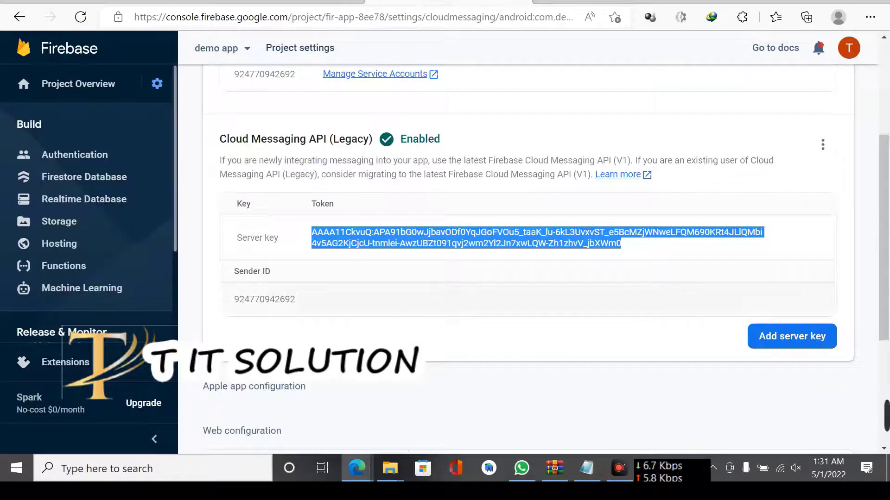
double_click(259, 299)
right_click(285, 300)
left_click(324, 113)
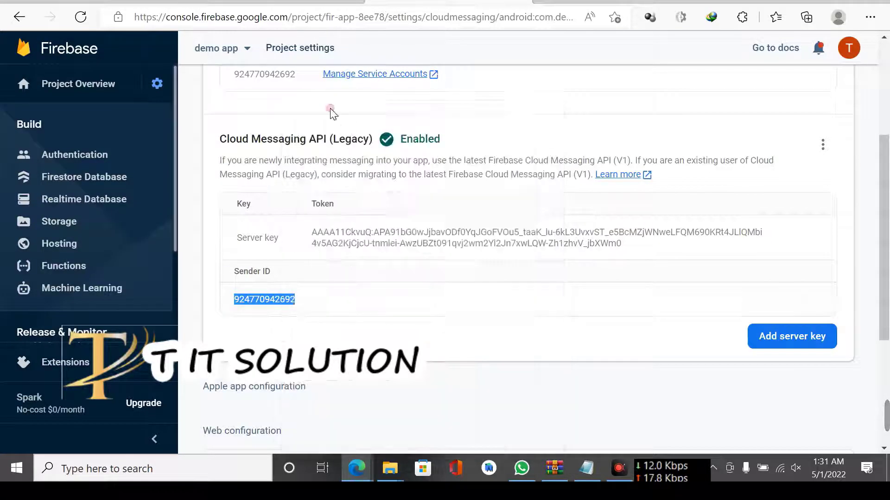
left_click(259, 4)
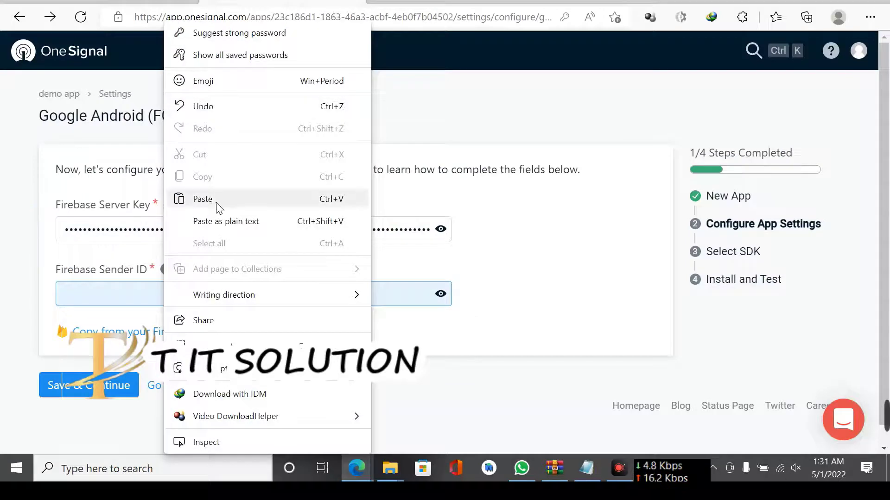
left_click(216, 200)
scroll(216, 202, "down", 1)
left_click(124, 366)
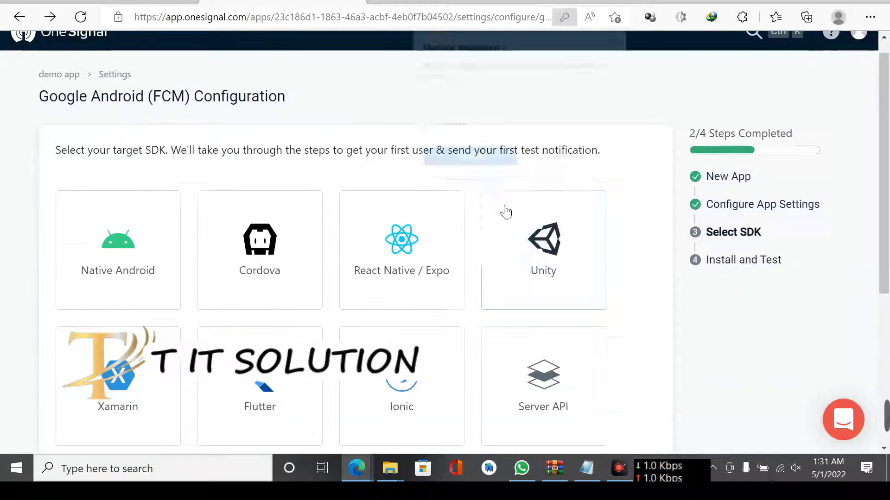
Step: Dismiss the password prompt, select Native Android as the target SDK, and save
left_click(621, 39)
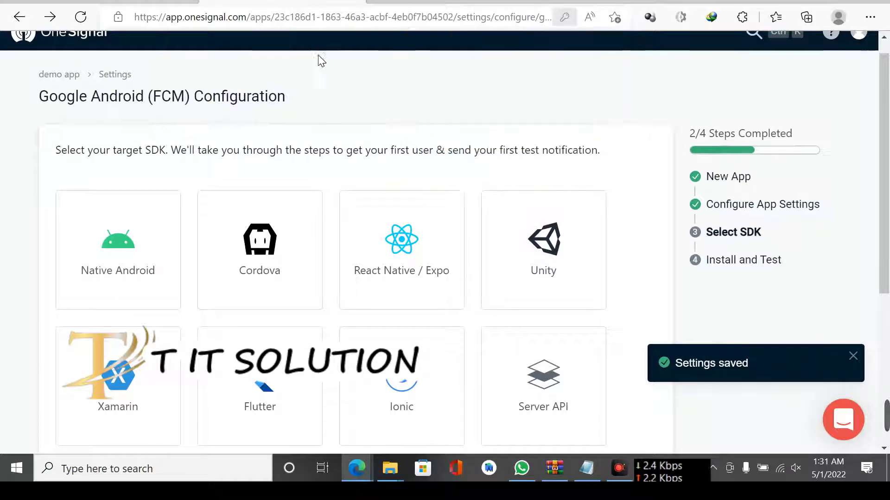
left_click_drag(52, 153, 604, 158)
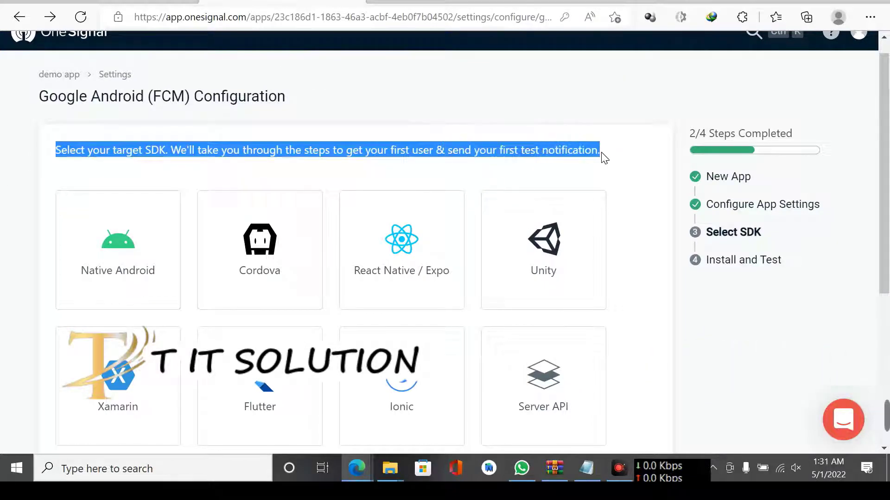
left_click(512, 77)
scroll(491, 176, "down", 3)
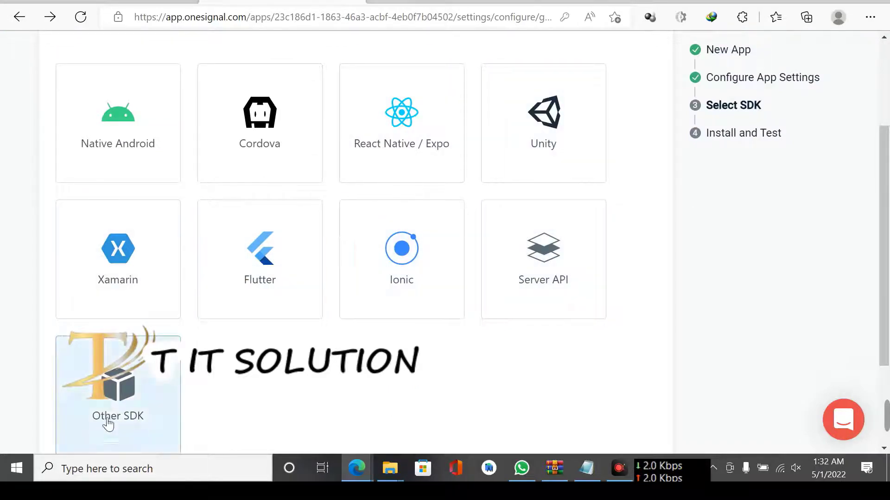
left_click(143, 117)
scroll(243, 274, "down", 3)
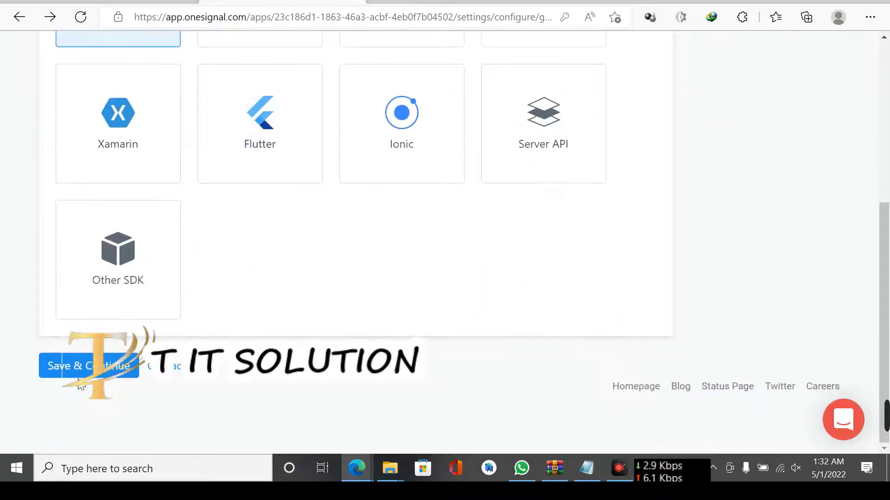
left_click(79, 371)
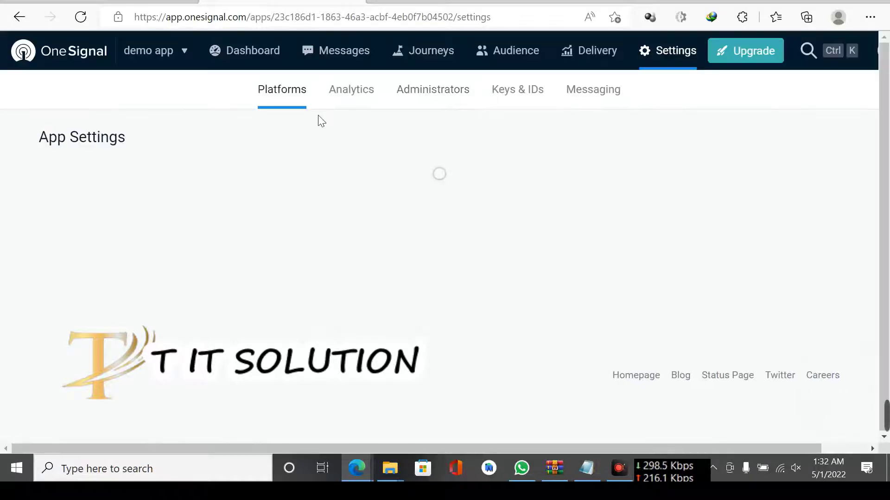
scroll(254, 231, "down", 5)
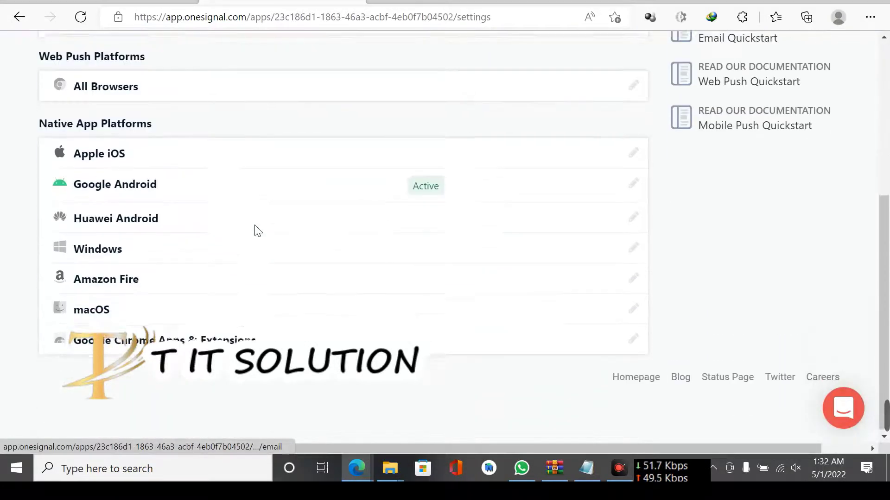
scroll(258, 232, "up", 5)
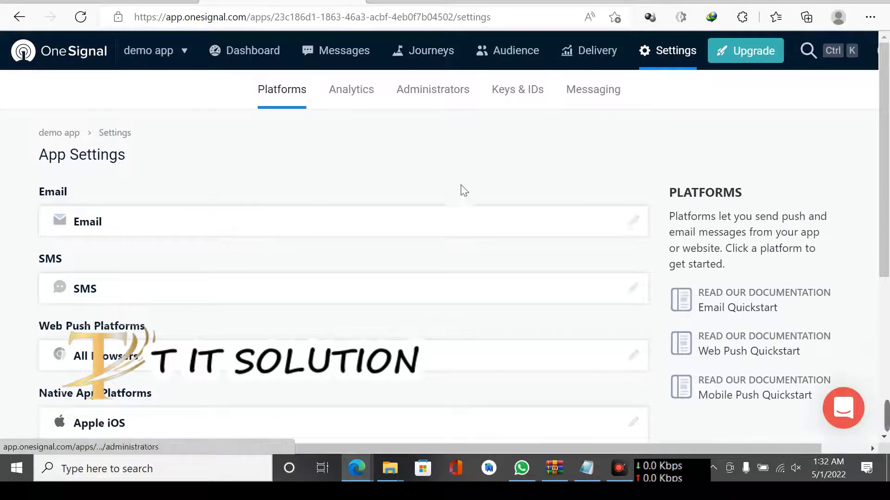
left_click(837, 419)
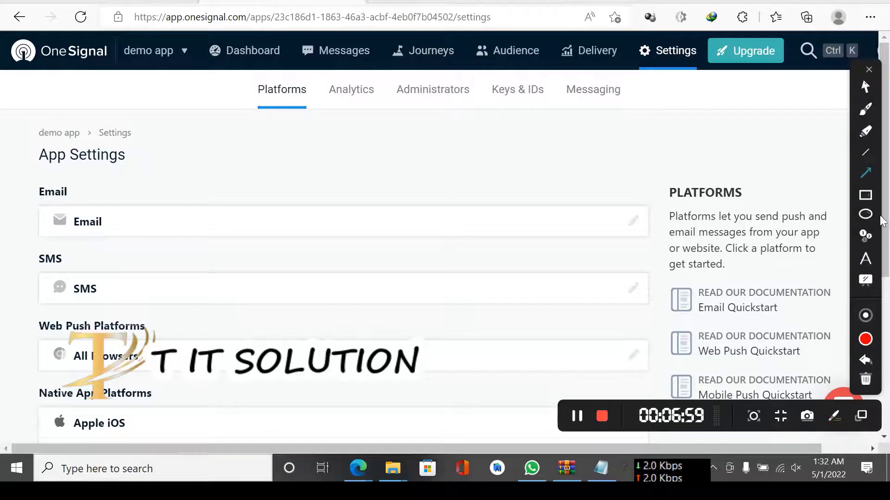
left_click(870, 197)
left_click_drag(186, 67, 745, 121)
left_click(866, 176)
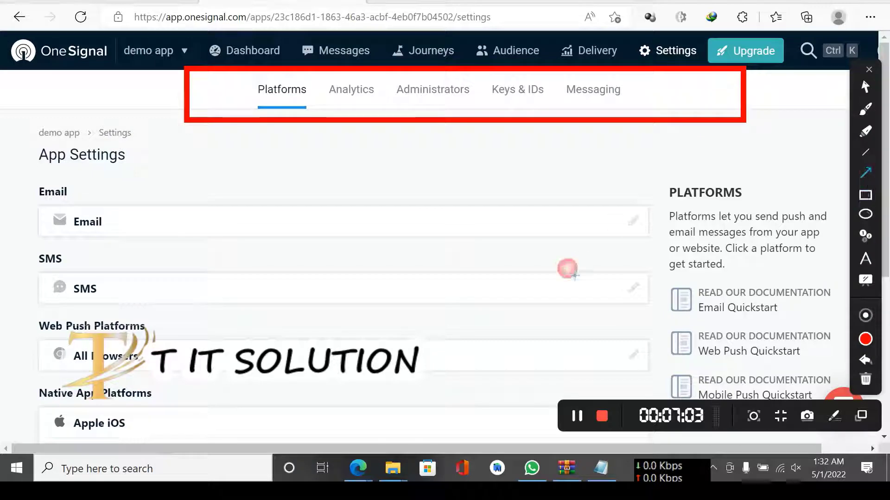
left_click_drag(502, 270, 508, 105)
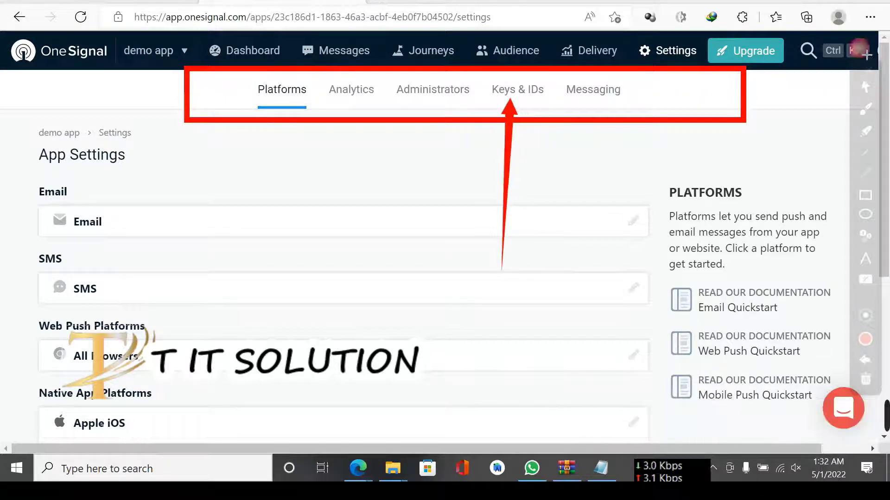
left_click(865, 86)
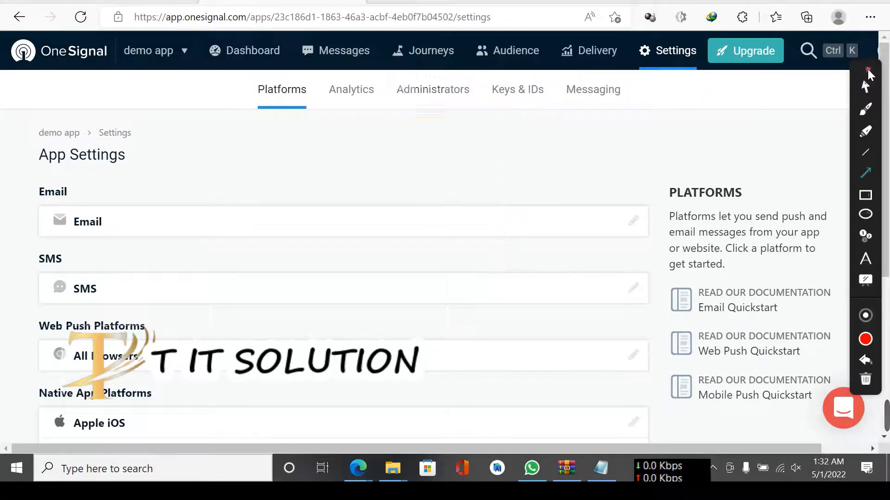
Step: Open demo app's Keys & IDs page and copy the OneSignal App ID
left_click(523, 90)
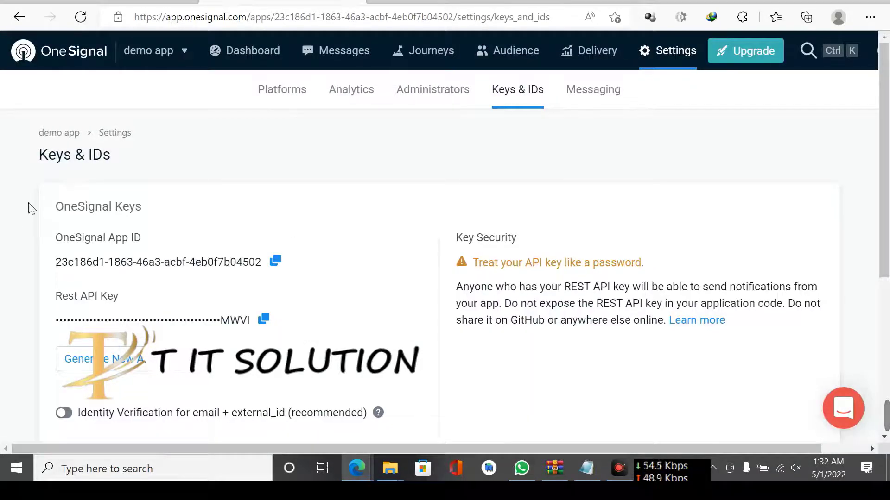
left_click_drag(50, 210, 155, 200)
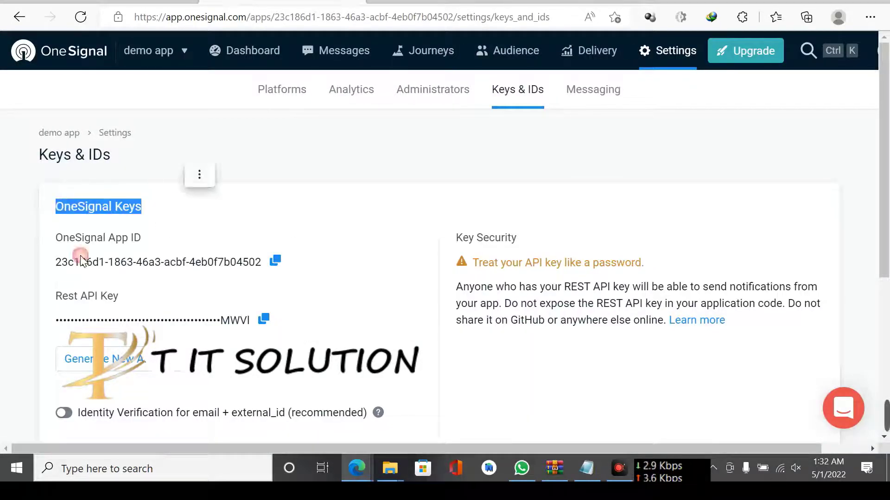
left_click_drag(50, 238, 156, 237)
left_click(40, 263)
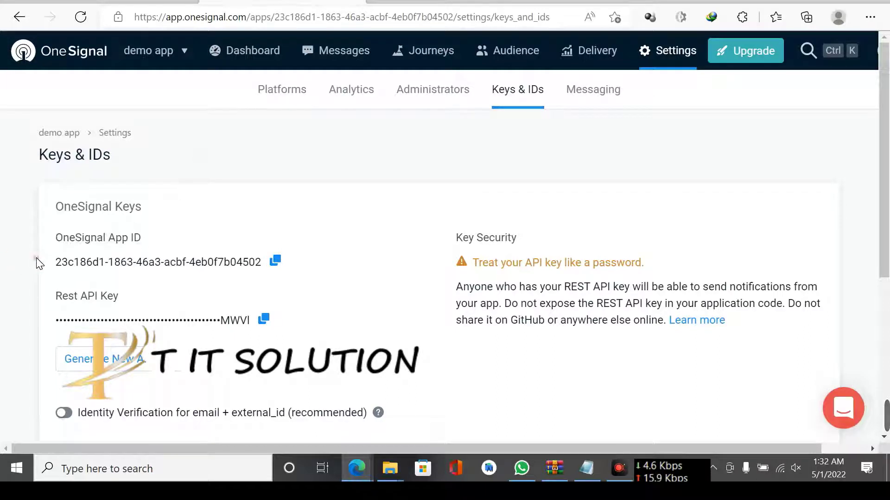
left_click_drag(46, 267, 393, 288)
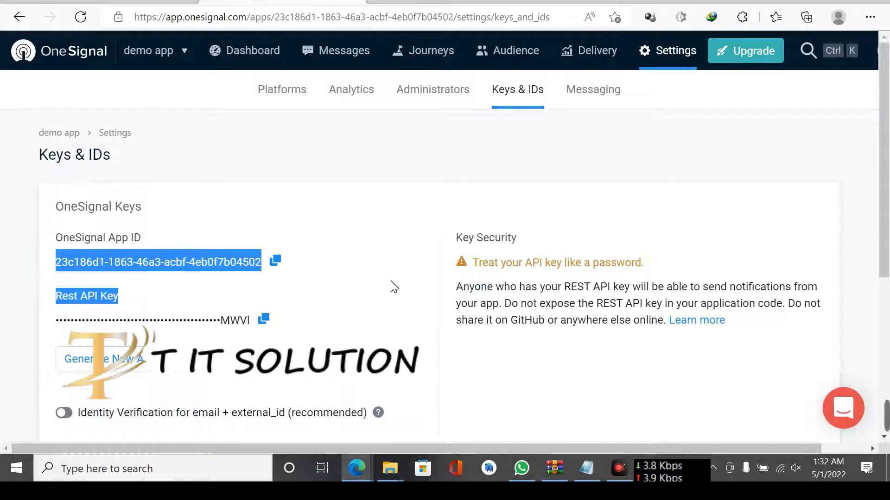
left_click(283, 243)
left_click(275, 265)
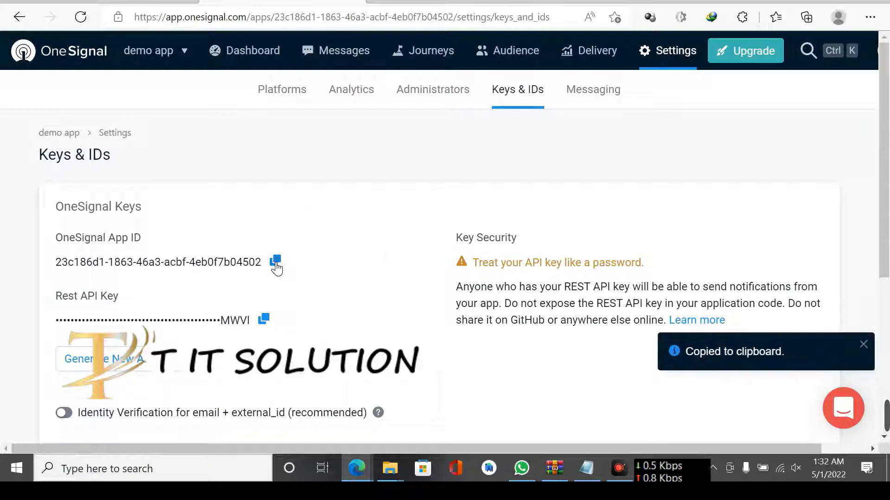
Step: In a new tab, load reward.titcodestor.com by typing 'rew' in the address bar
right_click(266, 4)
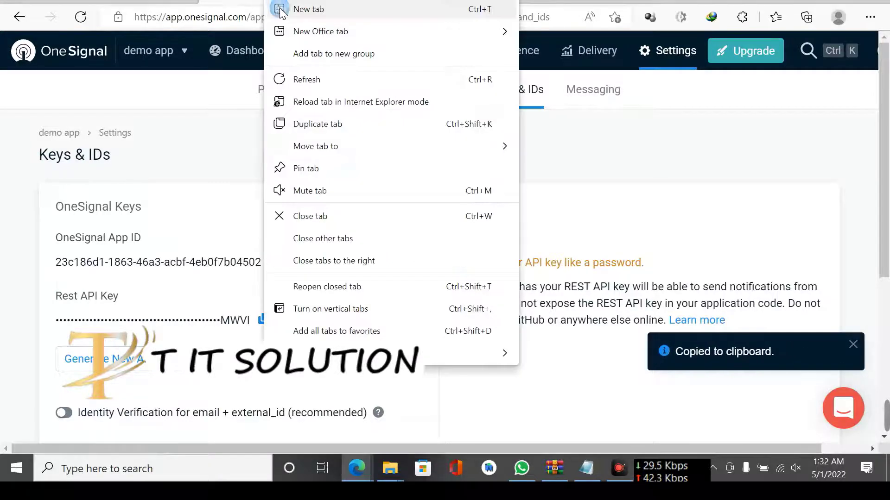
left_click(282, 9)
right_click(267, 17)
left_click(324, 165)
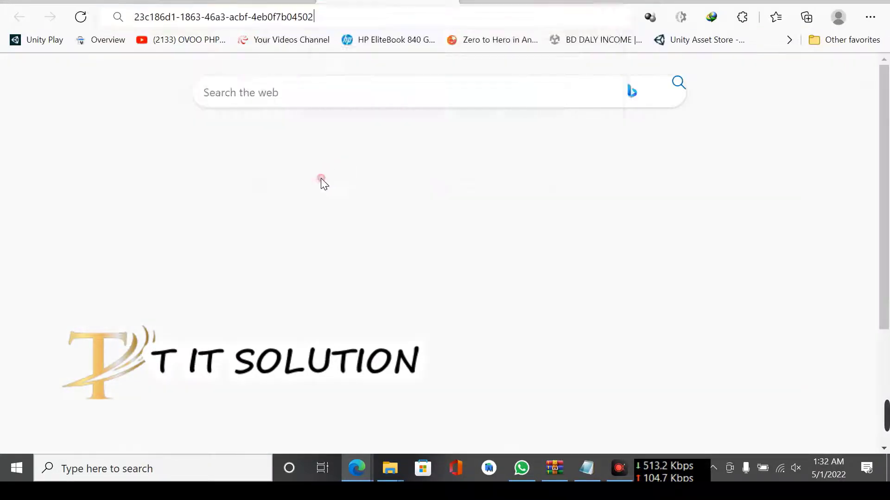
key("ctrl+a")
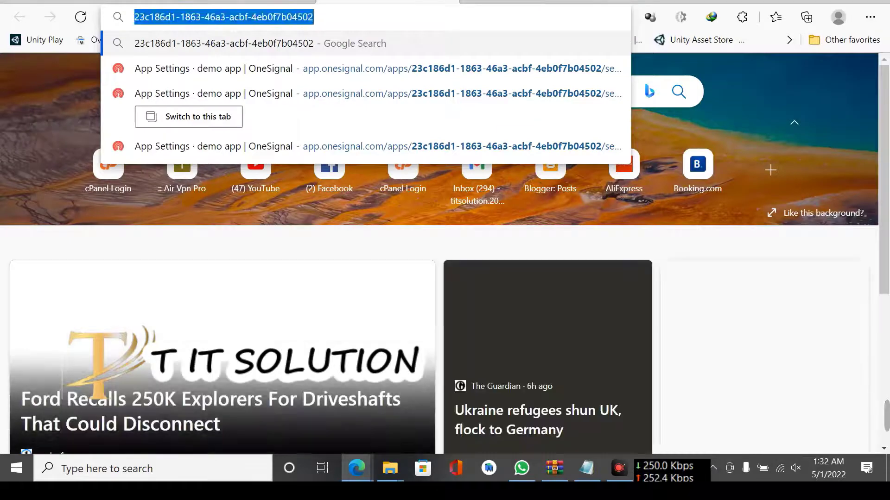
type("d")
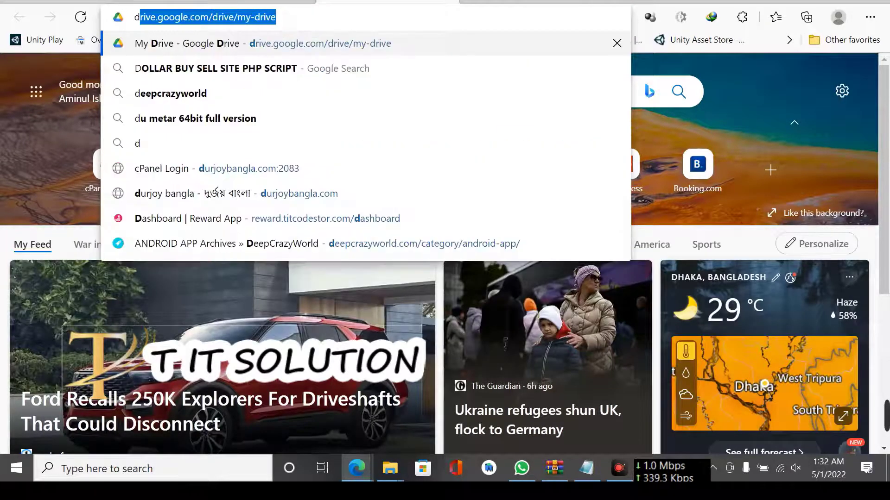
key("BackSpace")
key("BackSpace")
type("b")
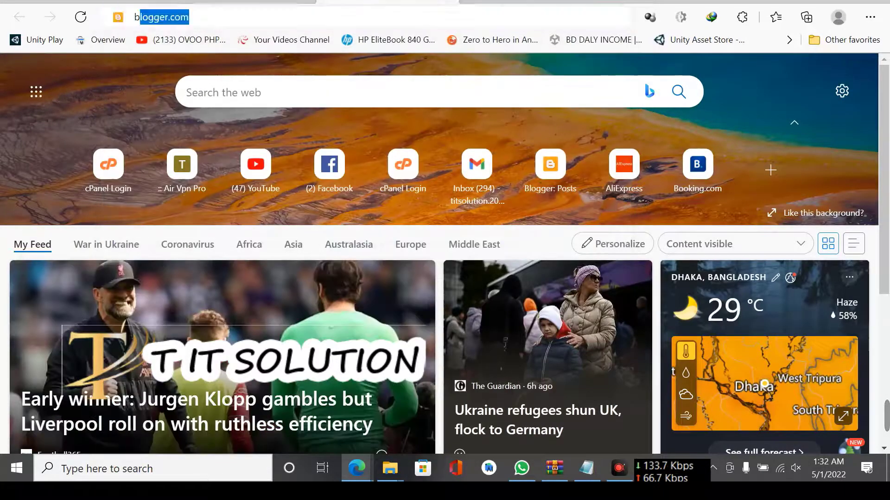
type("d")
key("BackSpace")
key("BackSpace")
key("BackSpace")
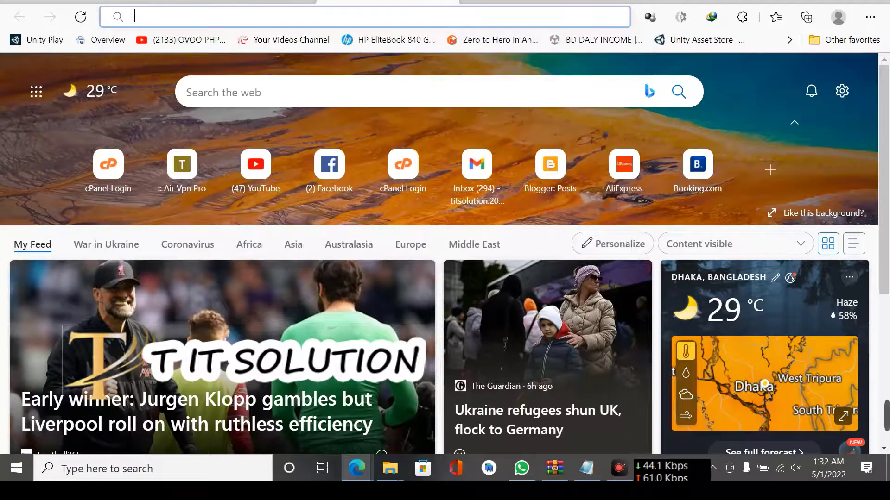
type("rew")
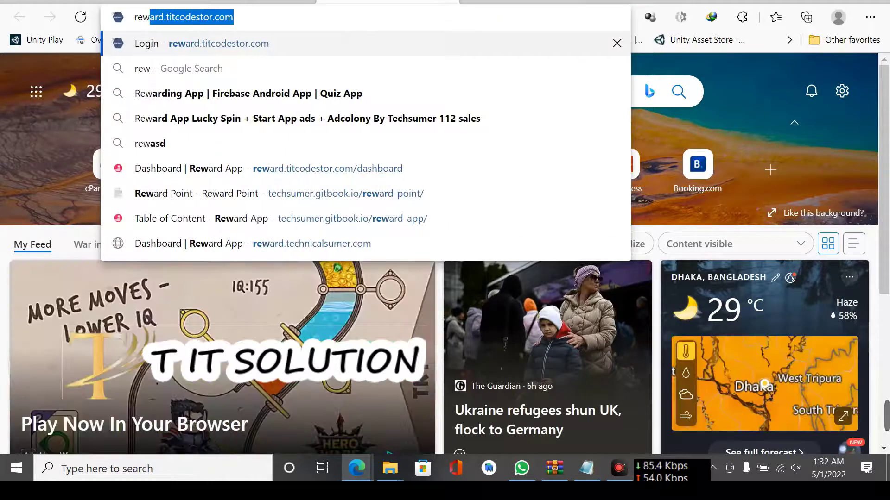
key("Return")
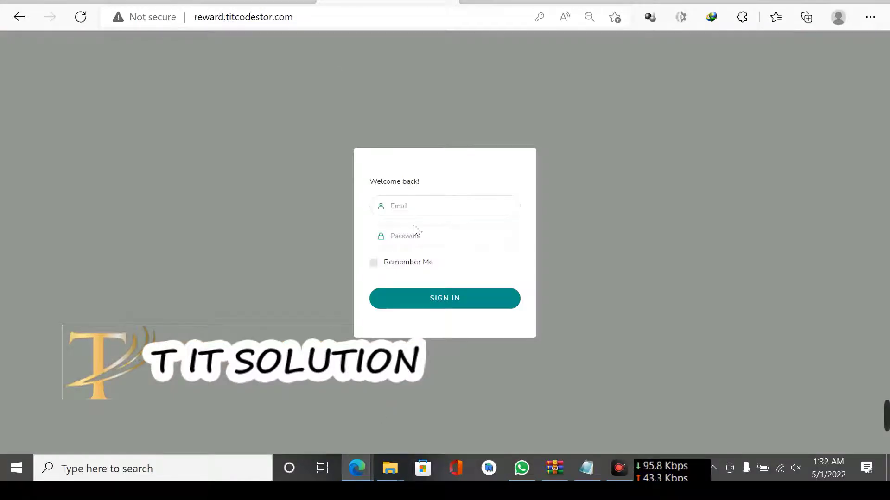
Step: Sign in to the Reward App admin panel with the saved admin login
left_click(414, 208)
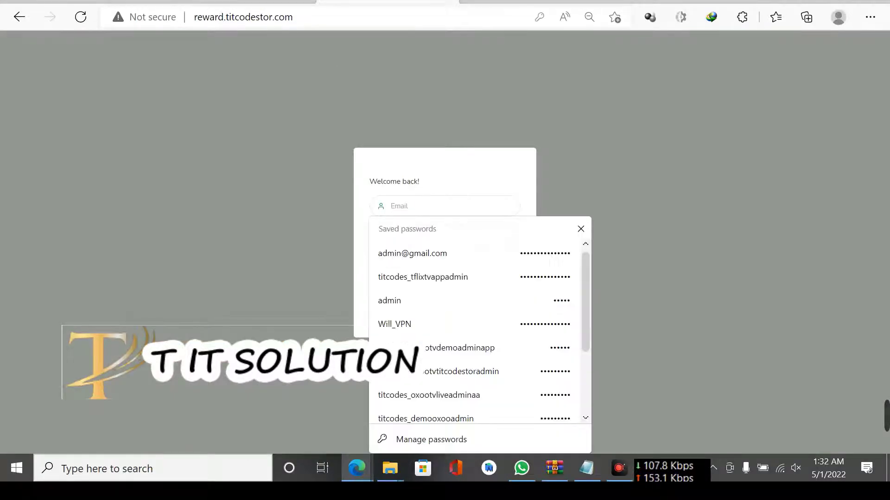
left_click(433, 253)
left_click(427, 308)
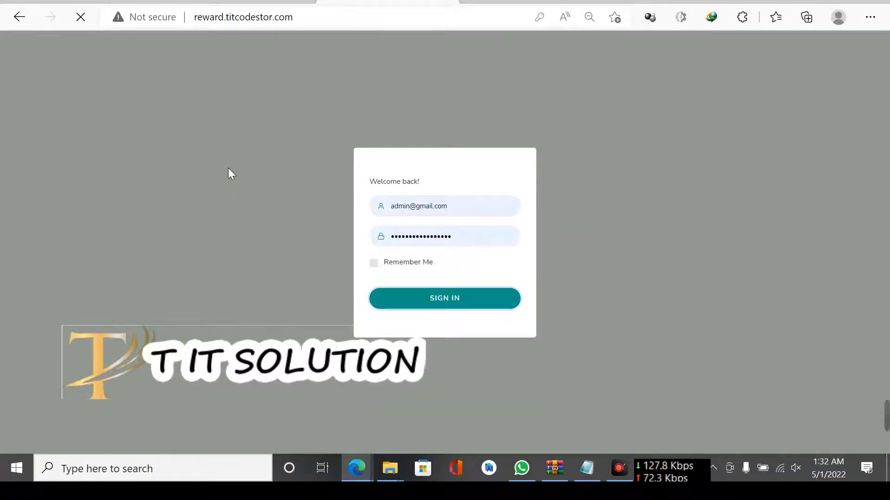
Step: Go through App Setting to the Notification page and enlarge the page
scroll(55, 422, "down", 2)
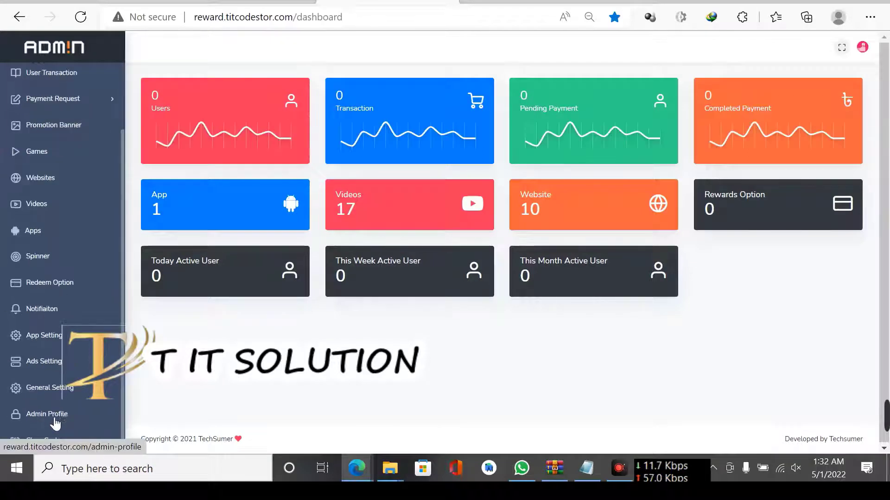
left_click(54, 337)
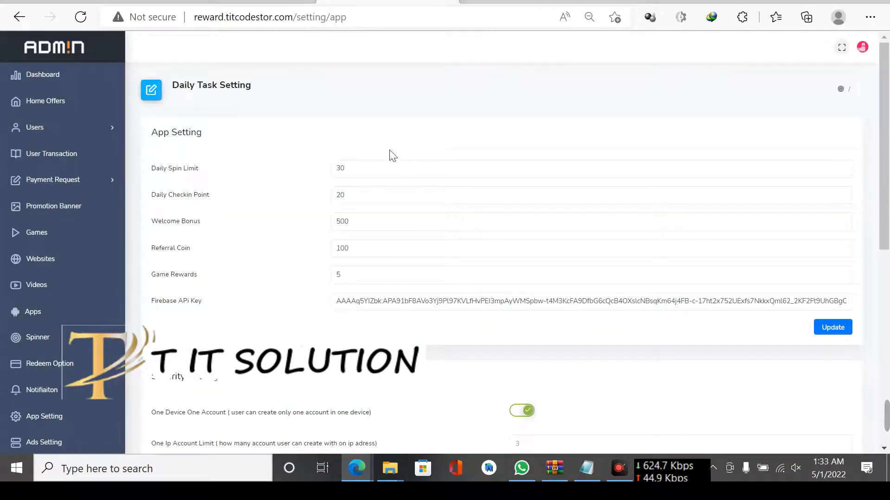
scroll(201, 390, "down", 2)
scroll(202, 390, "down", 6)
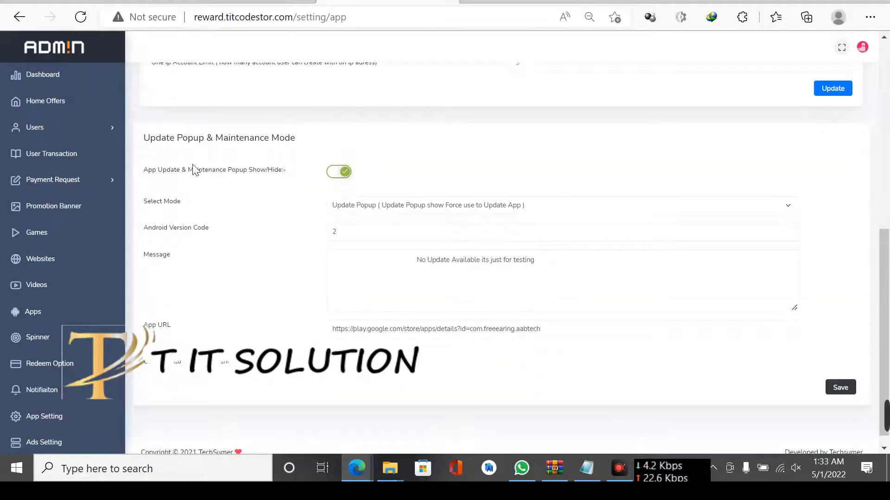
scroll(30, 391, "down", 2)
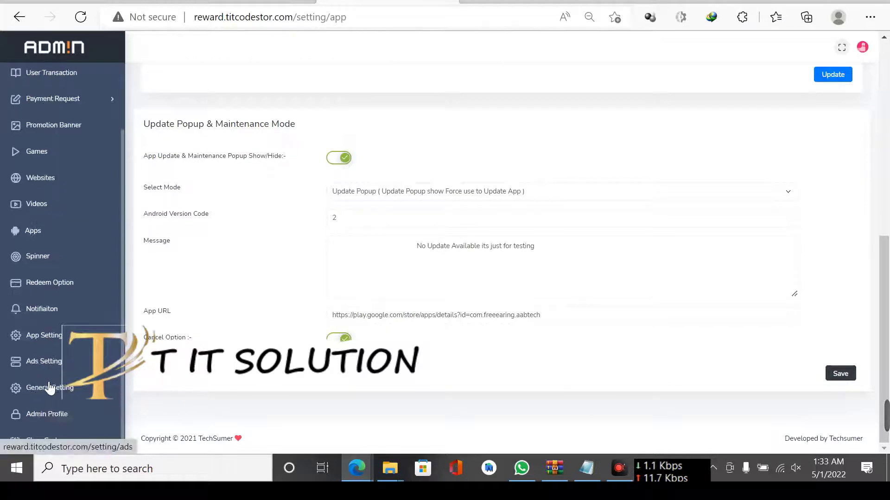
left_click(59, 314)
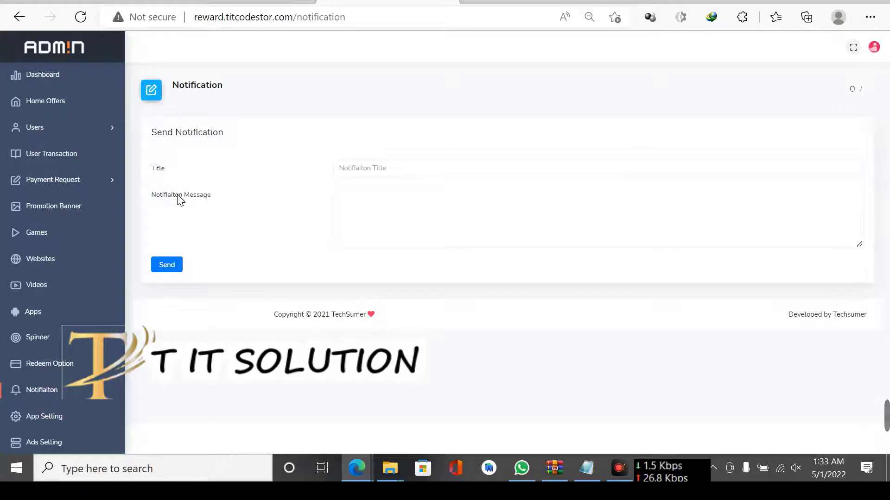
key("ctrl+plus")
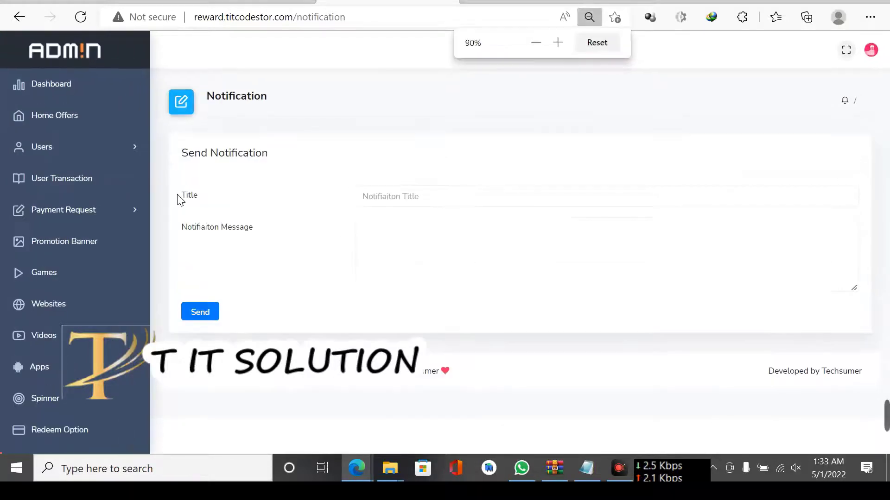
Step: Load ttv.titsolution.xyz and log in with the saved admin credentials
left_click(434, 22)
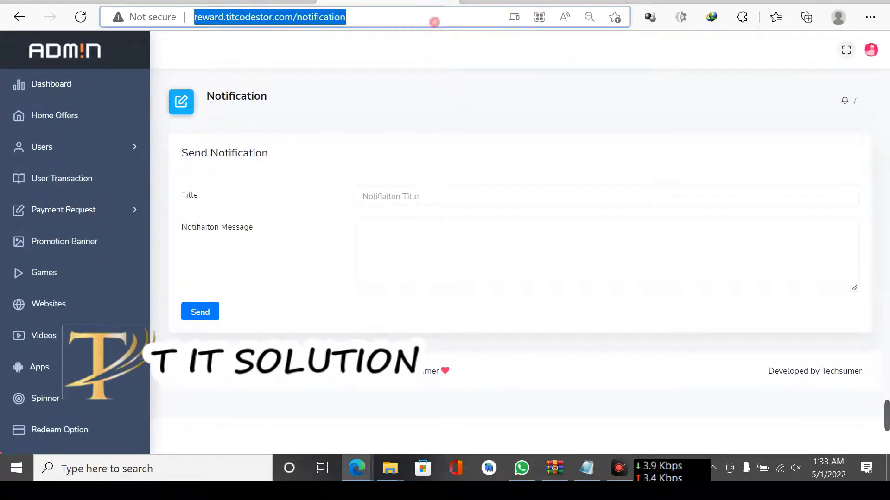
type("tt")
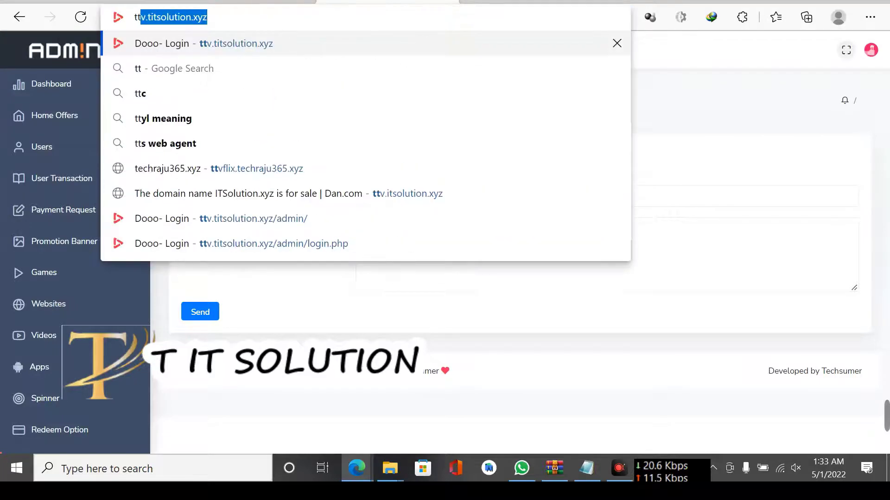
key("Return")
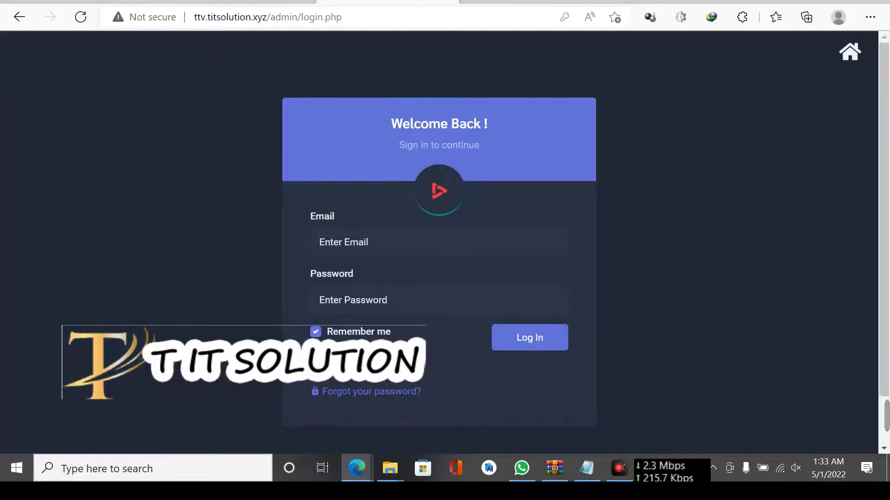
left_click(408, 242)
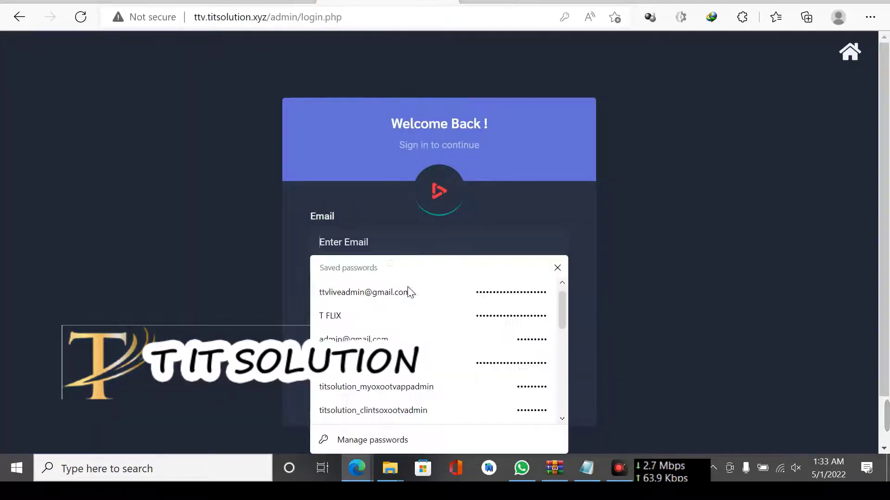
left_click(407, 292)
left_click(523, 343)
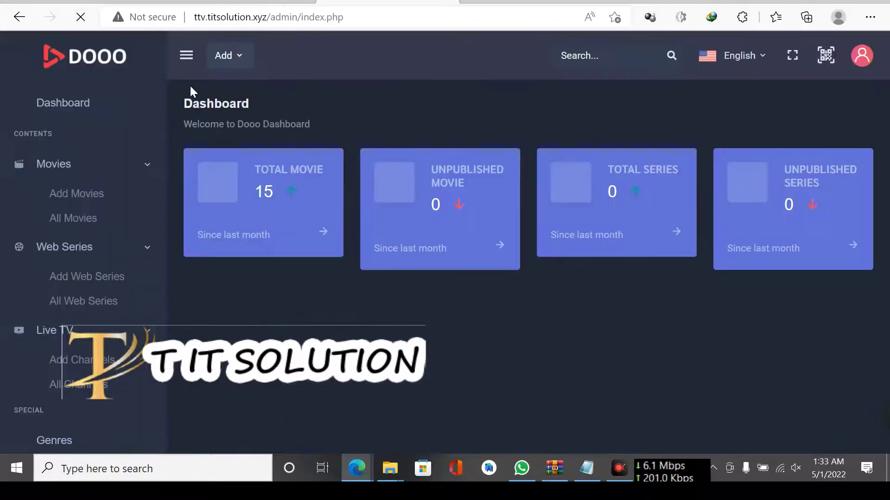
Step: Open the Notification > Setting page in the Dooo admin sidebar
scroll(79, 419, "down", 8)
scroll(79, 419, "down", 1)
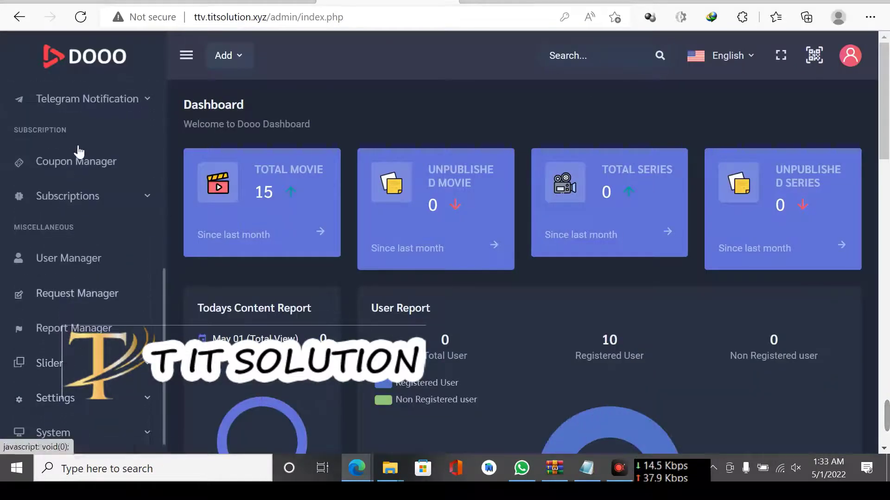
scroll(67, 371, "down", 1)
scroll(81, 232, "up", 5)
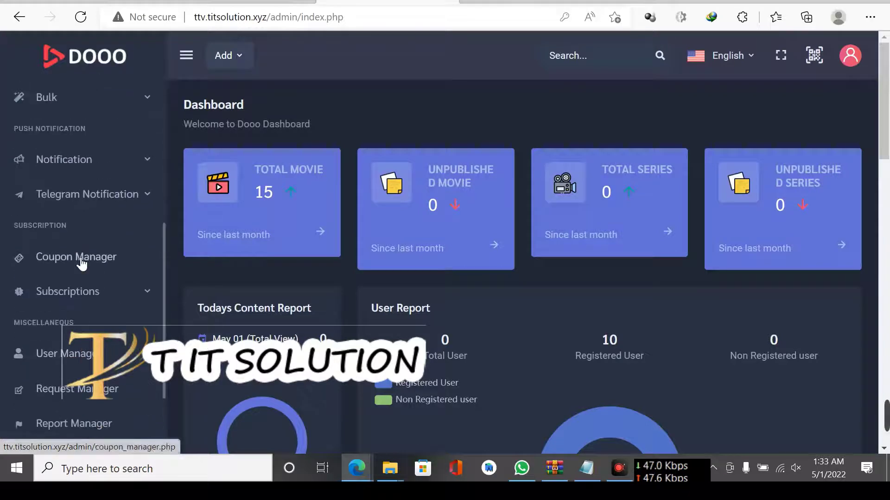
left_click(93, 159)
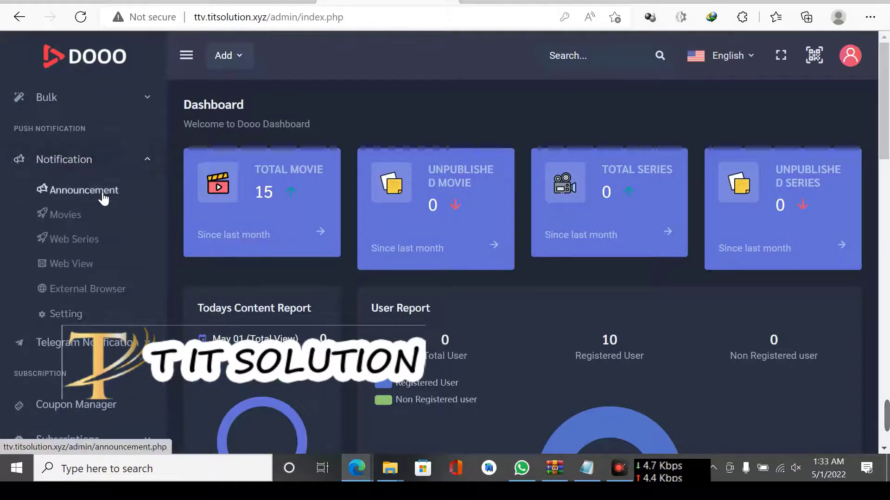
left_click(78, 319)
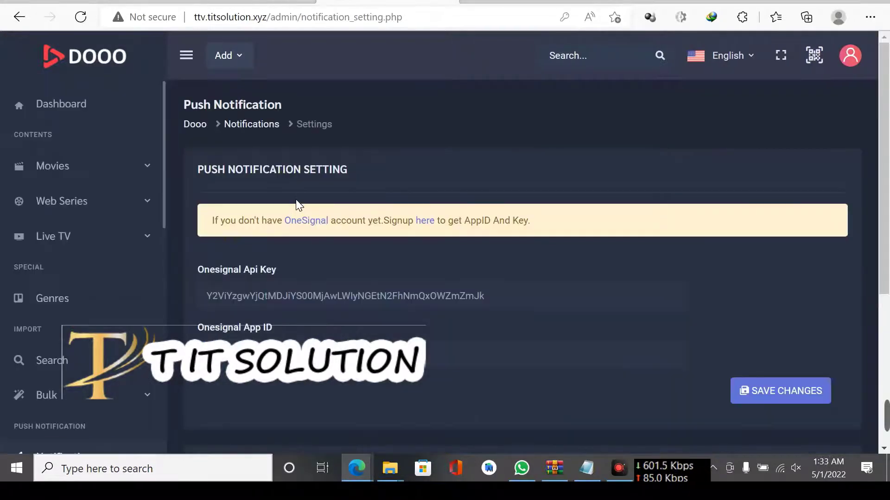
scroll(296, 199, "down", 1)
scroll(250, 157, "down", 3)
scroll(207, 123, "up", 1)
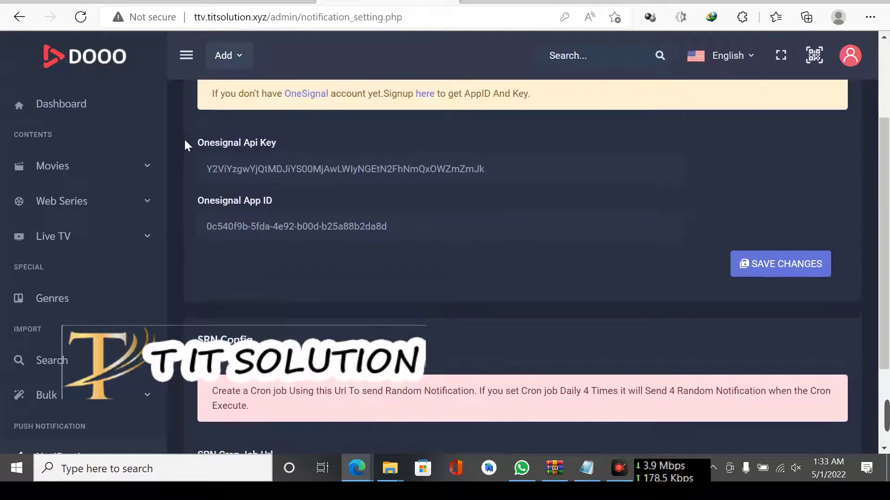
Step: Copy the existing Onesignal Api Key value into Notepad
left_click_drag(184, 145, 353, 142)
left_click_drag(196, 201, 343, 216)
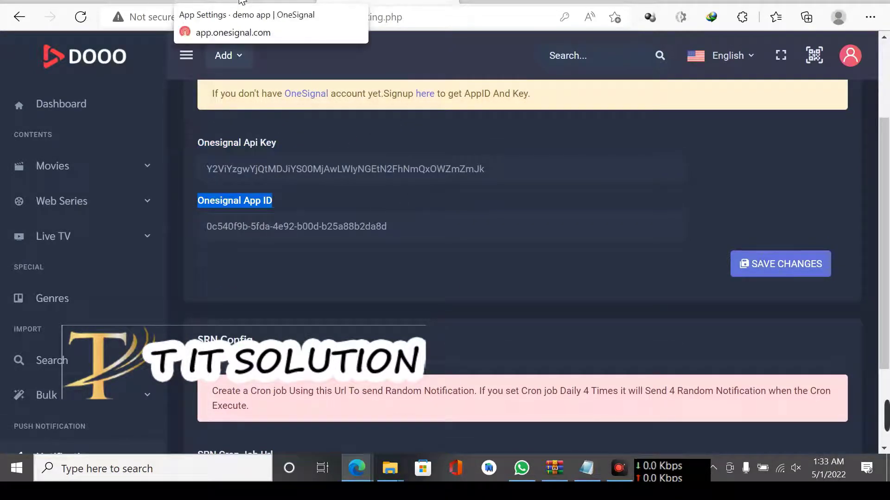
left_click(571, 206)
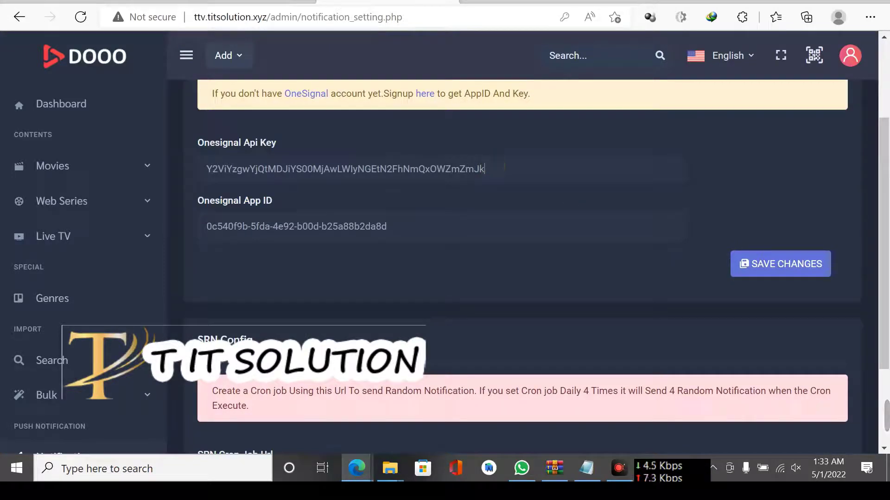
key("ctrl+a")
key("ctrl+c")
left_click(587, 469)
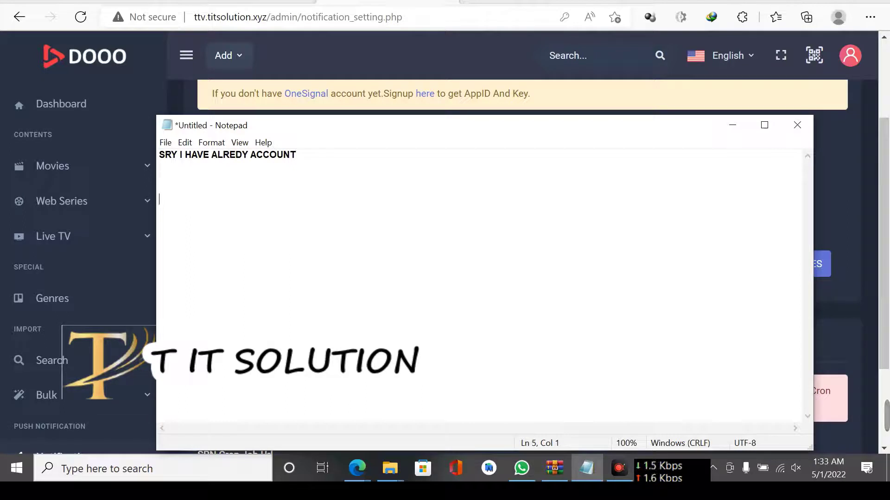
key("ctrl+v")
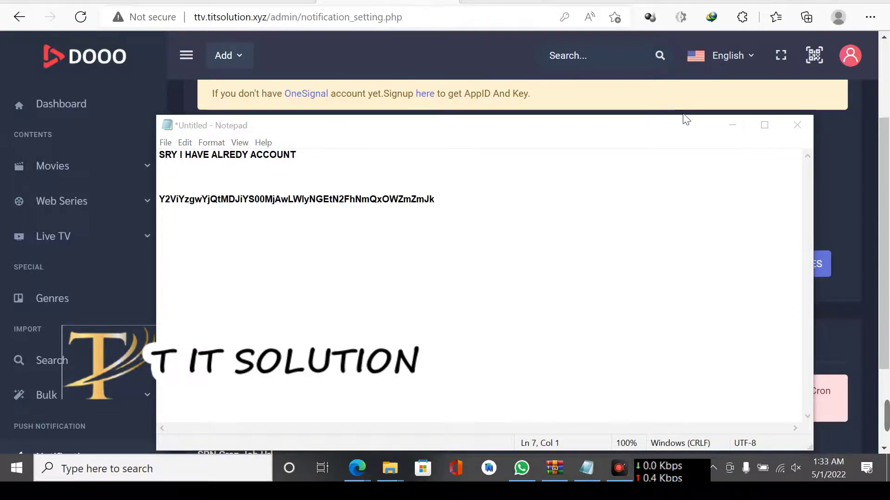
left_click(731, 129)
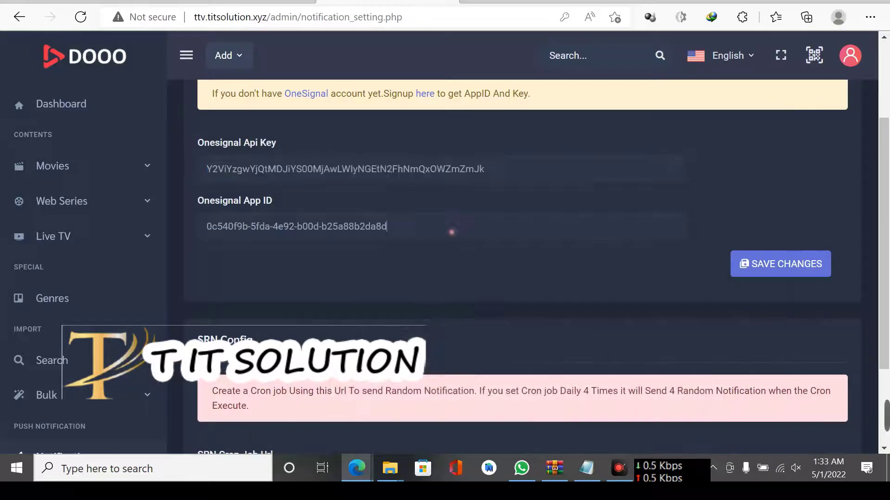
Step: Copy the existing Onesignal App ID value into Notepad
left_click_drag(452, 230, 206, 227)
key("ctrl+c")
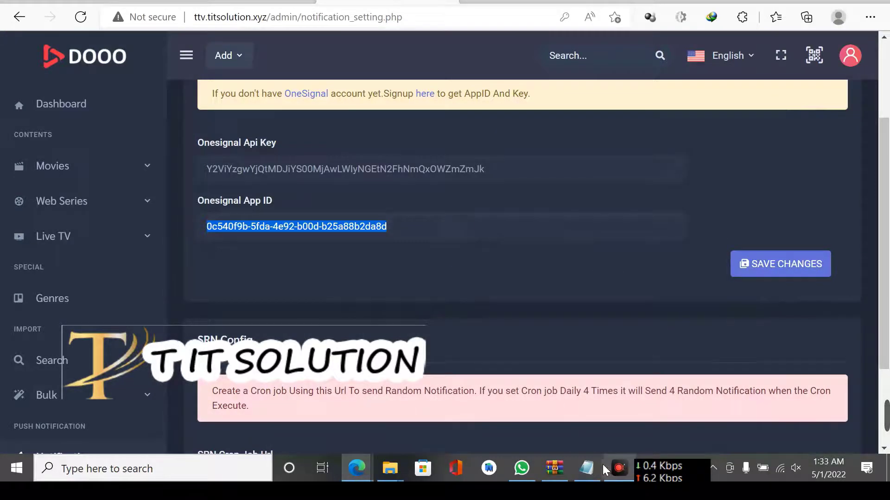
left_click(586, 468)
key("ctrl+v")
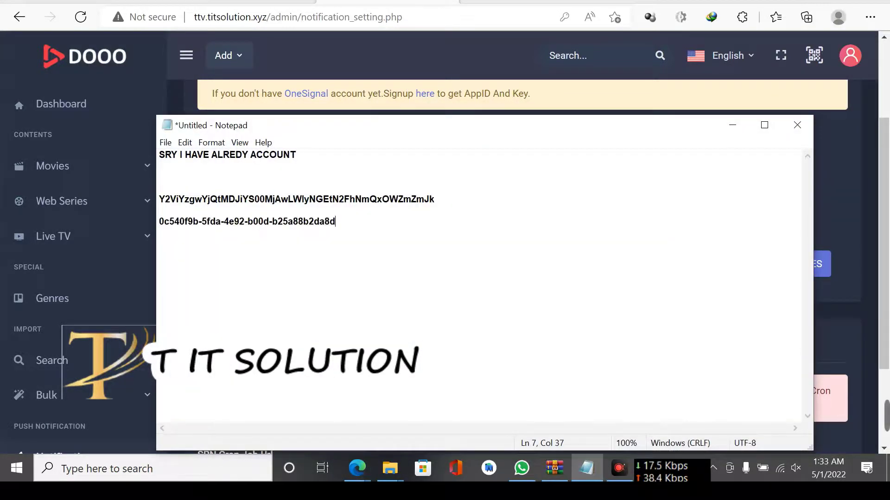
Step: Paste the demo app's OneSignal App ID into the Dooo Onesignal App ID field
left_click(587, 468)
left_click(249, 3)
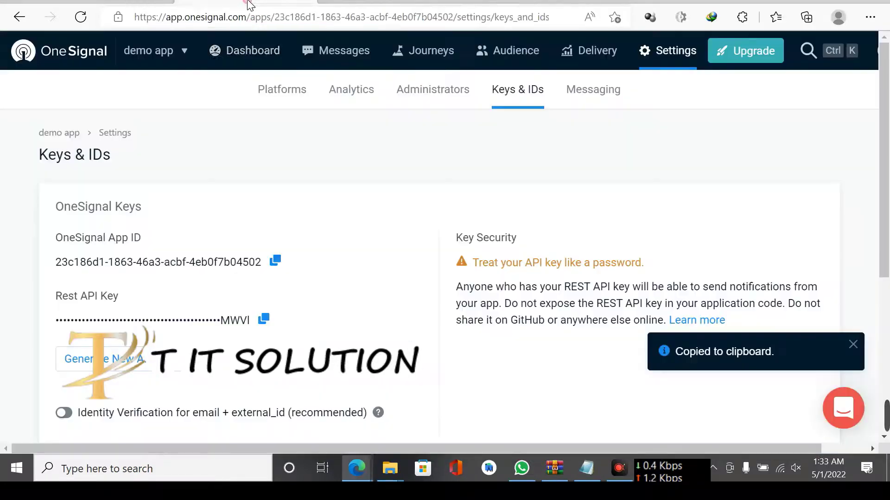
left_click(278, 262)
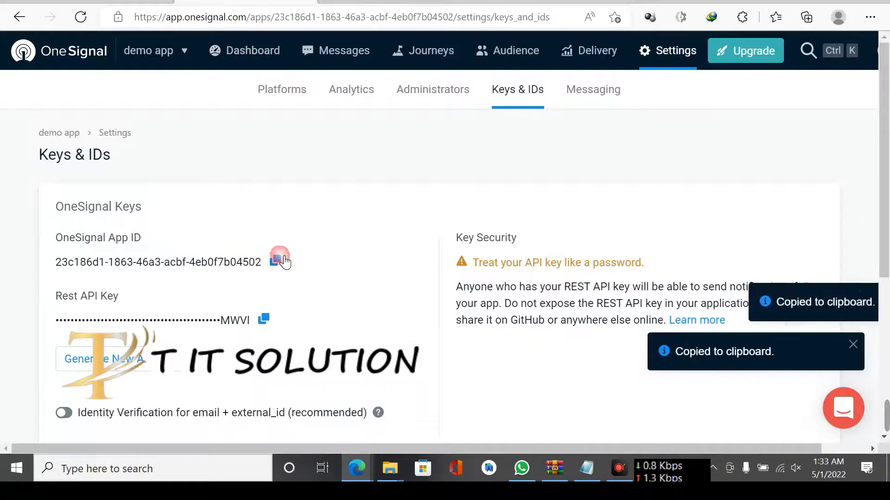
left_click(387, 4)
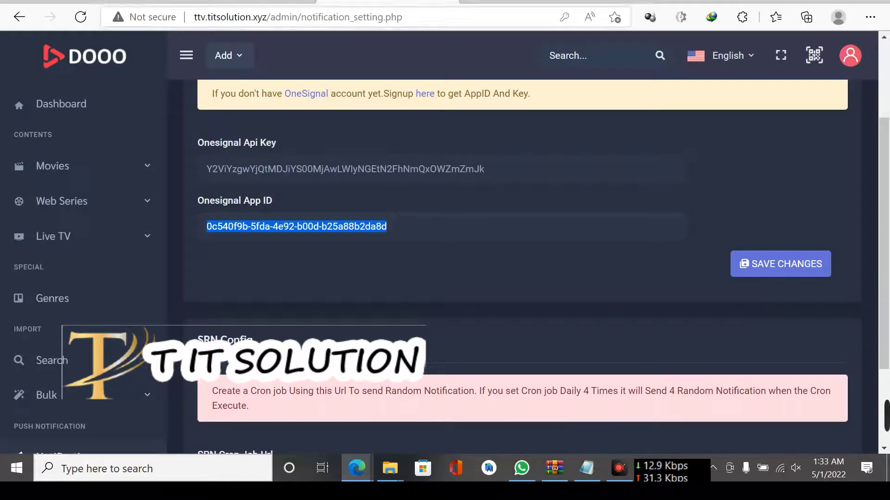
key("ctrl+v")
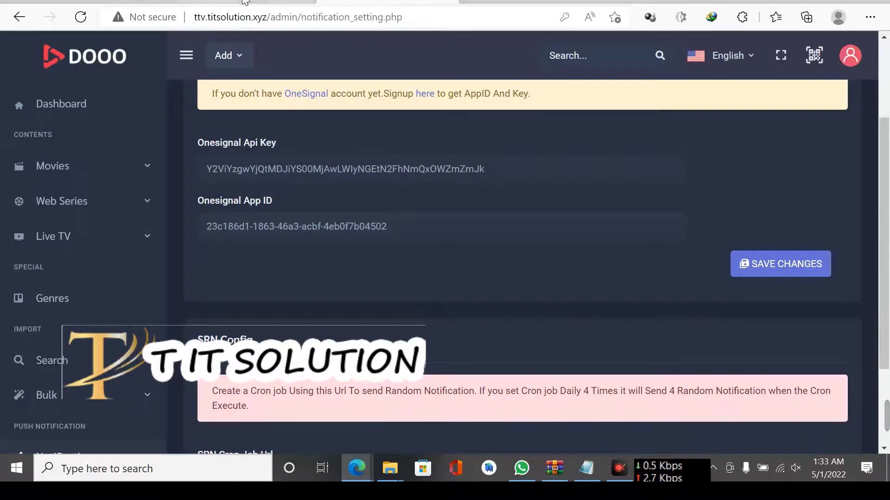
left_click(245, 2)
scroll(126, 318, "down", 5)
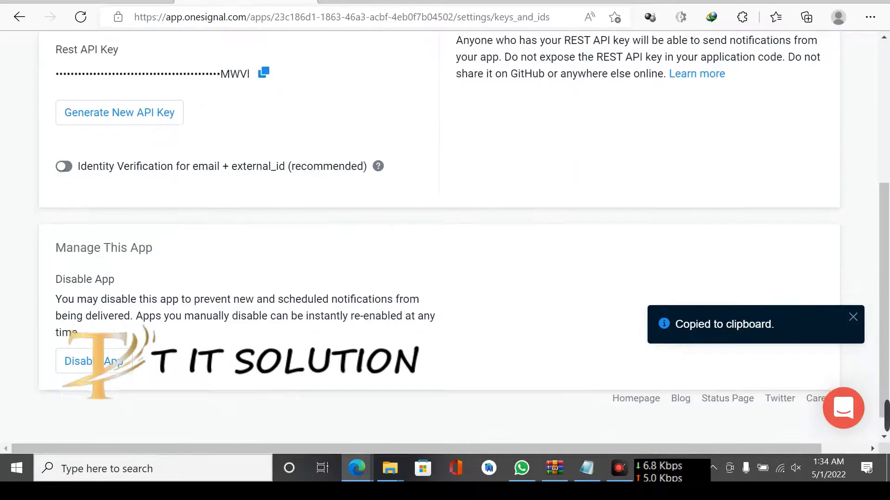
scroll(125, 315, "down", 1)
scroll(124, 306, "up", 6)
left_click(387, 2)
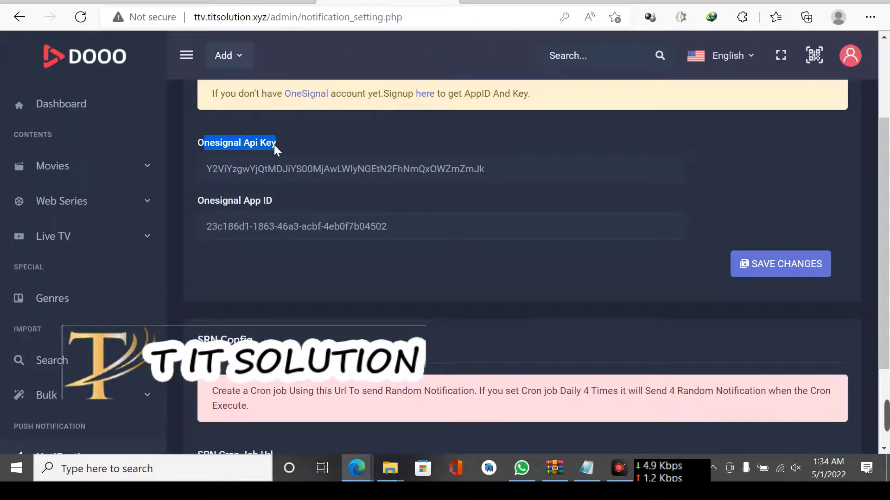
Step: Replace the Onesignal Api Key with OneSignal's REST API key and save the settings
left_click(245, 2)
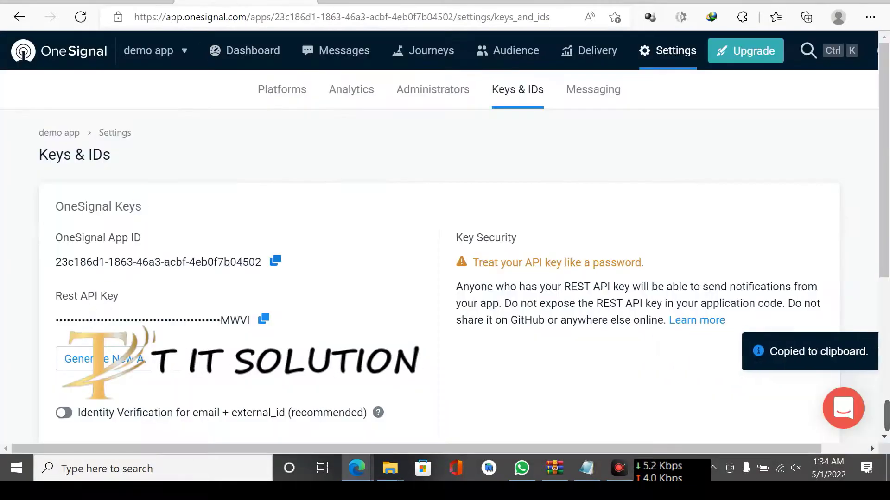
left_click(265, 320)
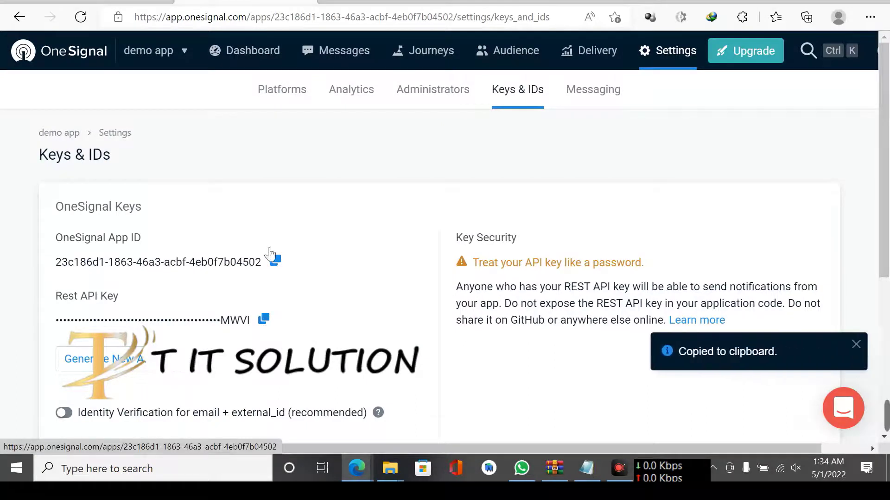
left_click(387, 2)
left_click_drag(485, 169, 336, 169)
key("ctrl+a")
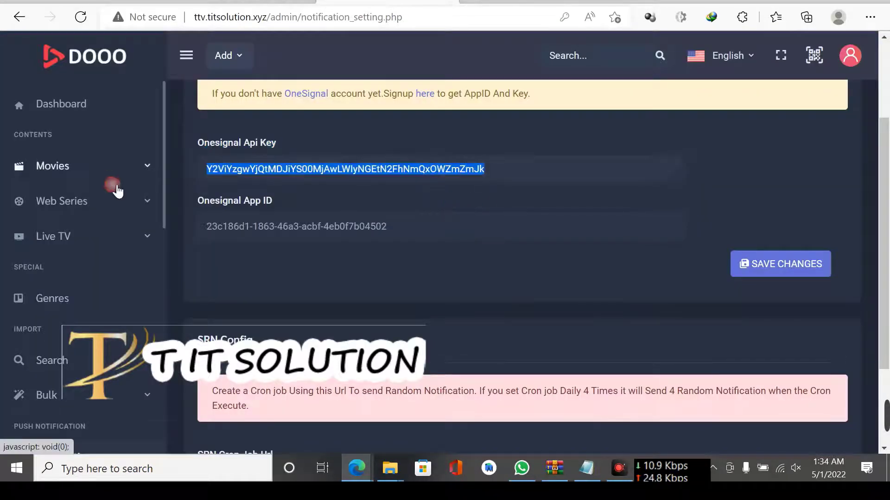
key("BackSpace")
right_click(248, 168)
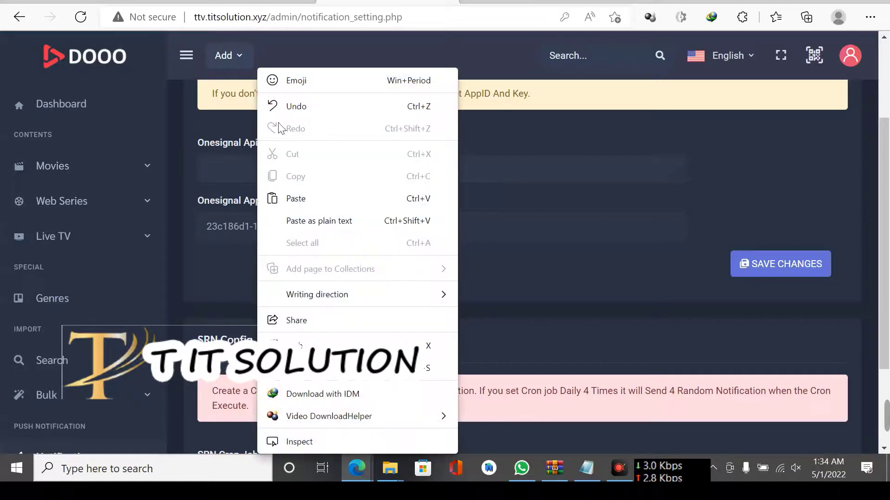
left_click(304, 198)
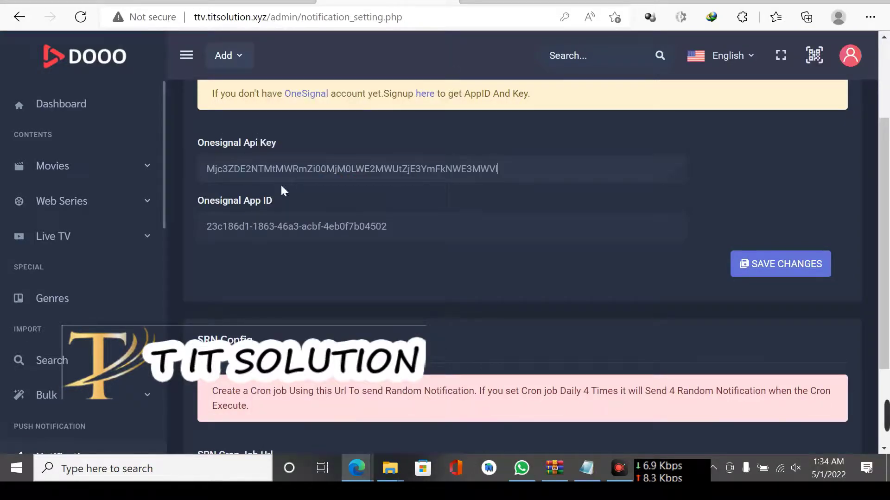
left_click(765, 278)
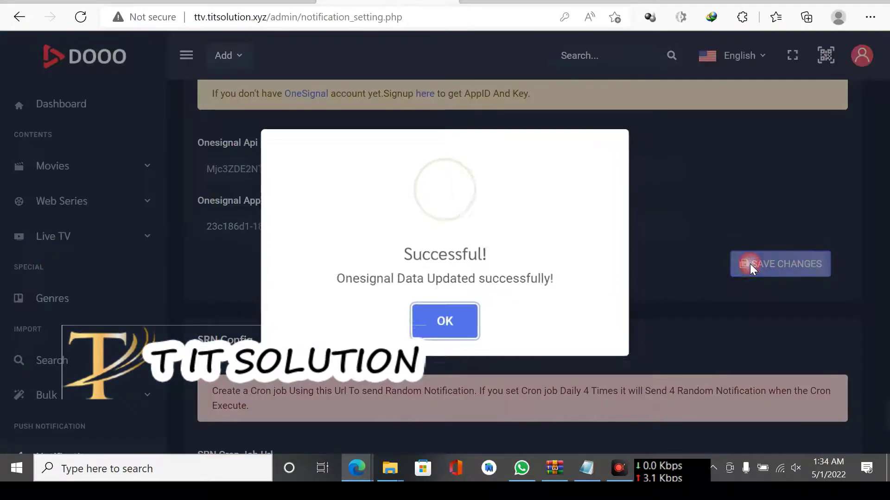
left_click(449, 327)
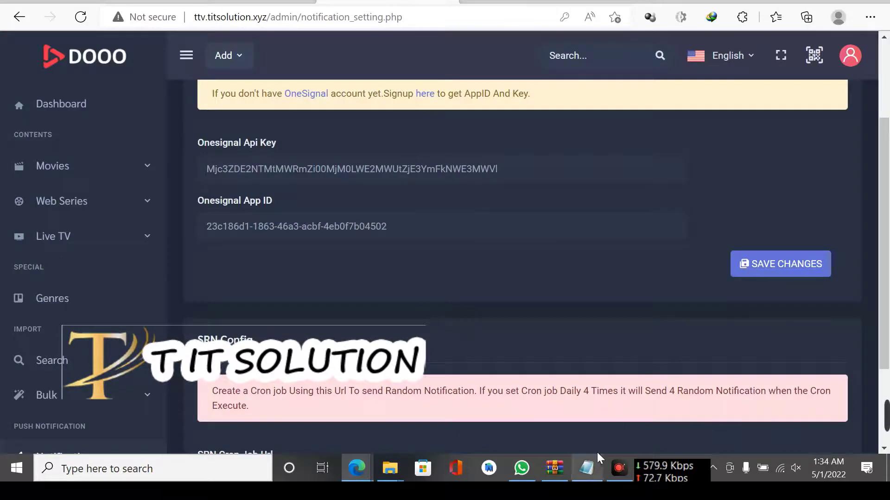
Step: Restore the old API key from Notepad into the Onesignal Api Key field
left_click(588, 467)
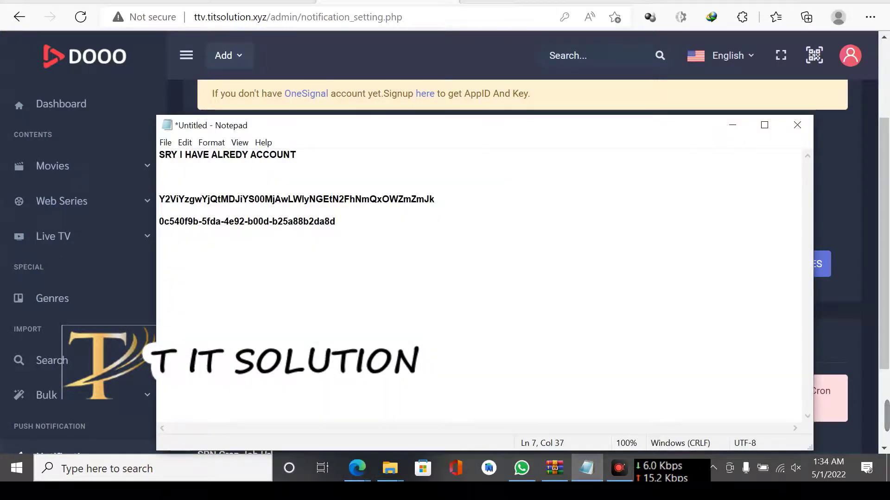
left_click_drag(435, 199, 200, 199)
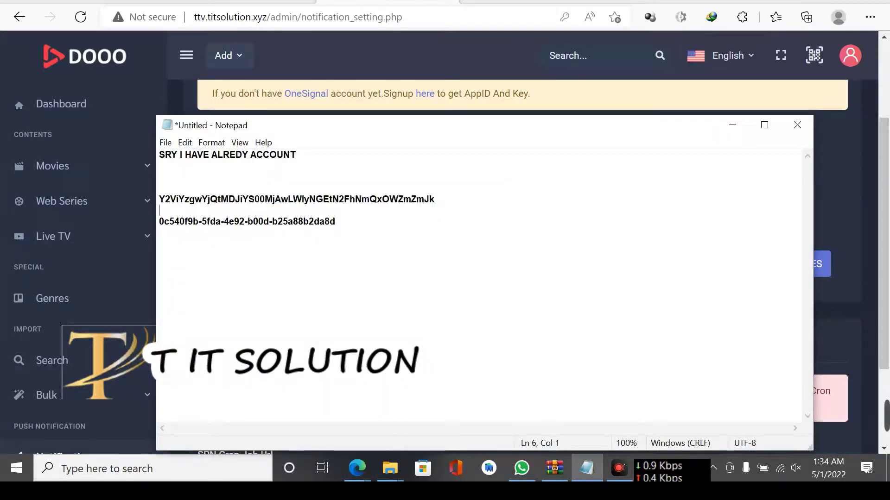
left_click(193, 191)
double_click(195, 199)
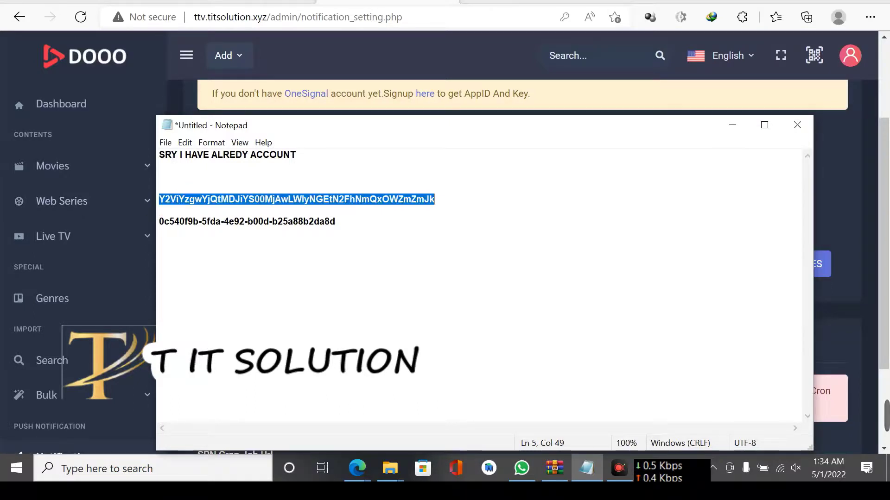
key("alt+Tab")
left_click(431, 142)
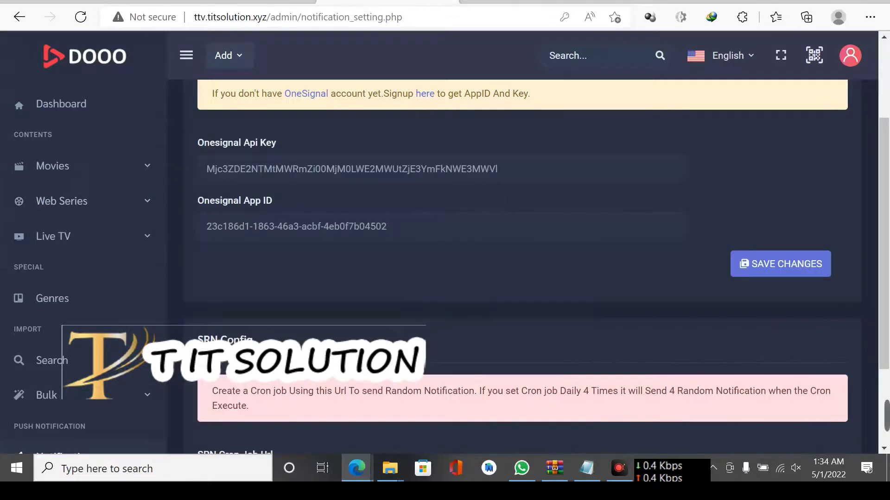
key("ctrl+a")
key("BackSpace")
key("ctrl+v")
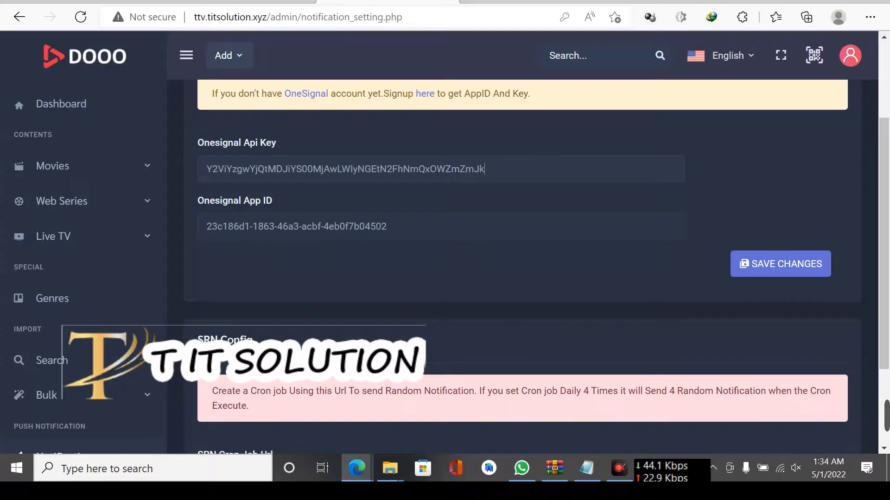
Step: Restore the old App ID from Notepad into the Onesignal App ID field
left_click(575, 467)
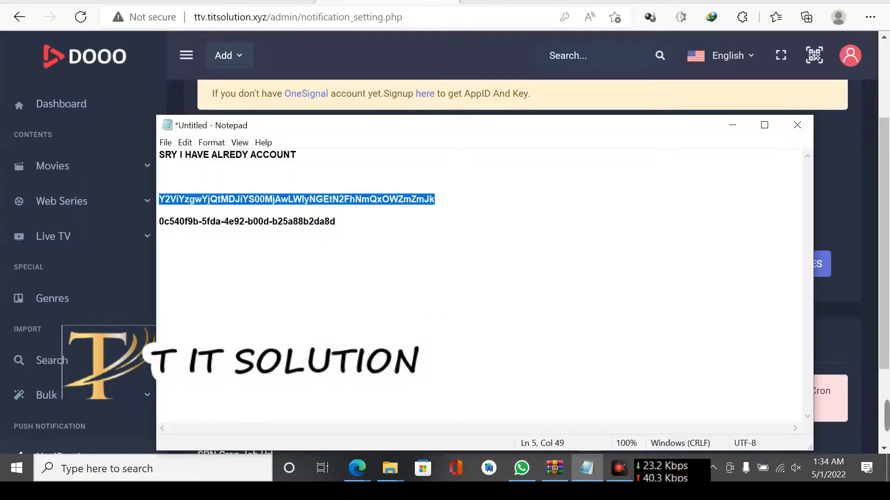
double_click(304, 222)
left_click(304, 222)
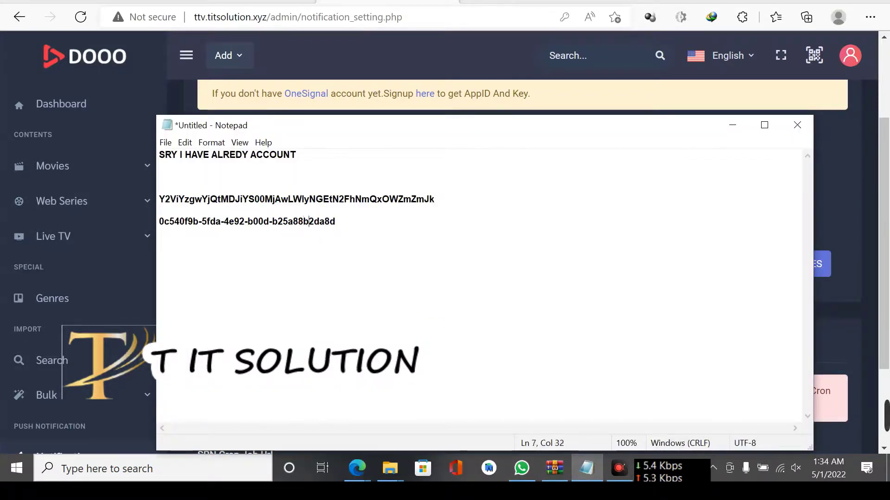
key("End")
key("shift+Home")
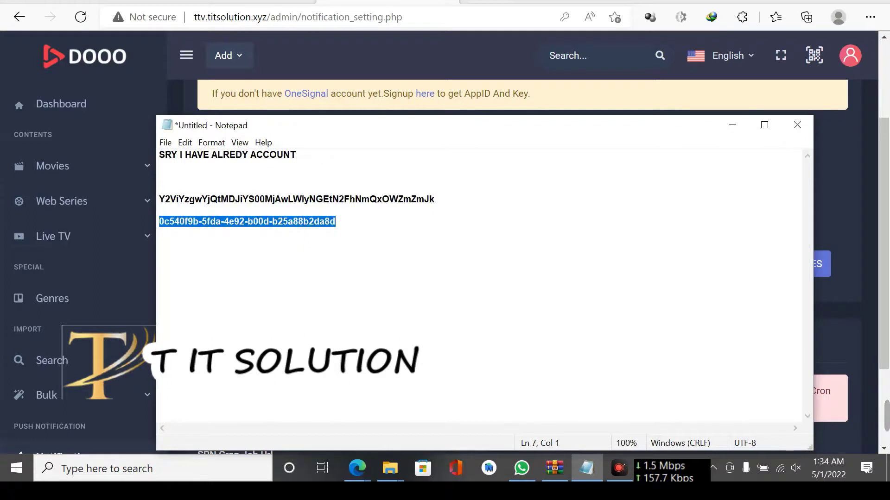
left_click(402, 4)
left_click(399, 220)
key("ctrl+a")
key("BackSpace")
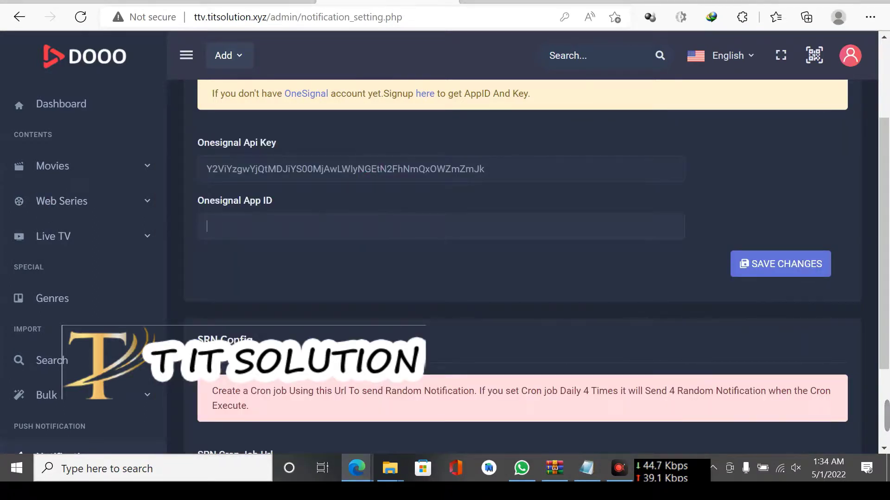
key("ctrl+v")
Step: Save the restored Dooo settings, then open OneSignal's platform settings
left_click(787, 264)
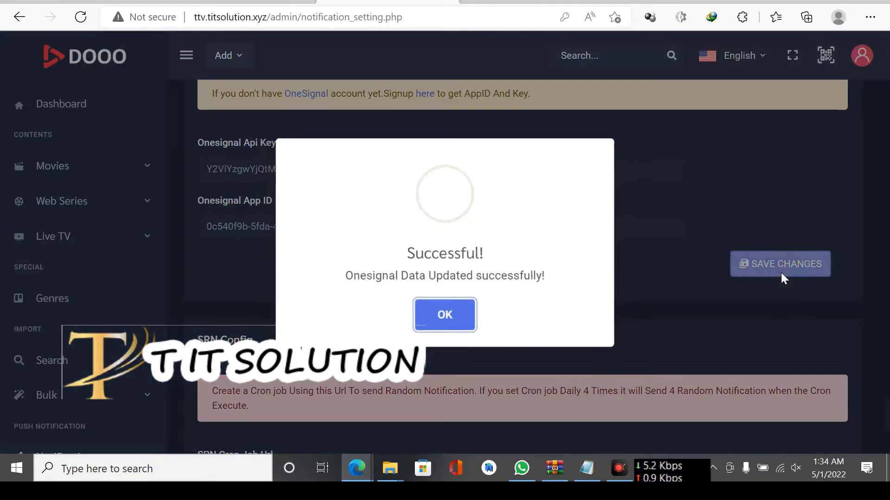
left_click(456, 327)
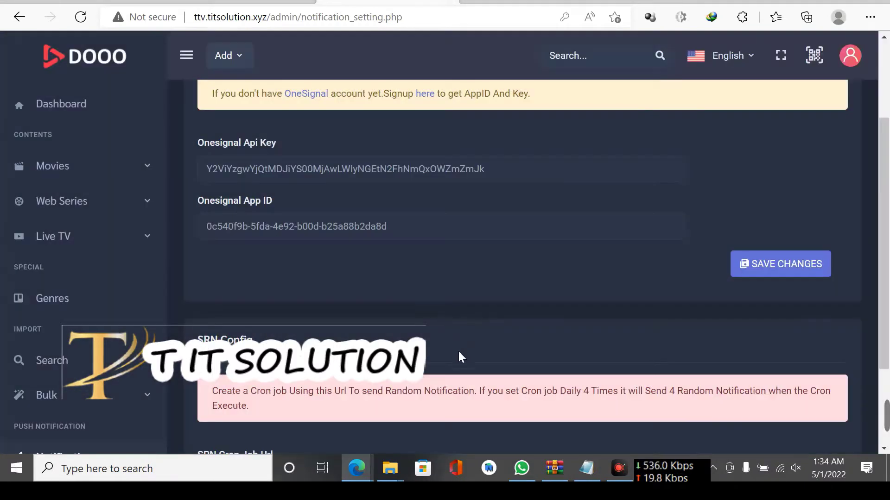
key("ctrl+shift+Tab")
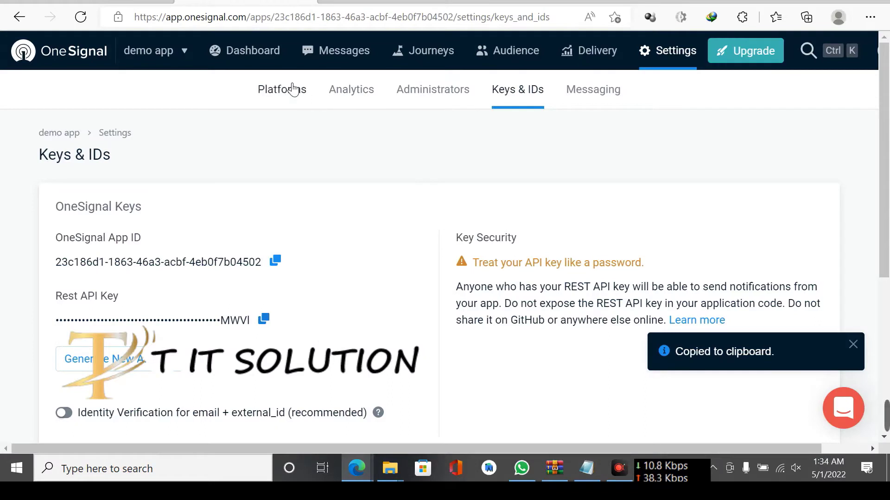
left_click(285, 90)
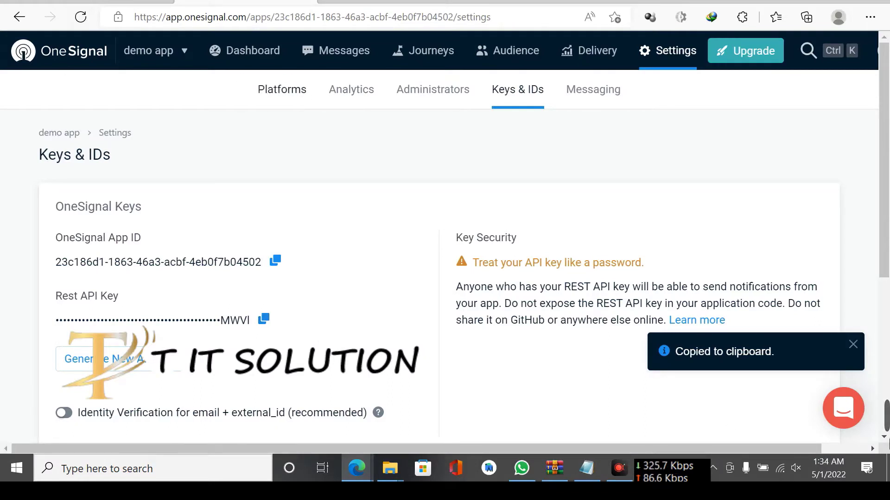